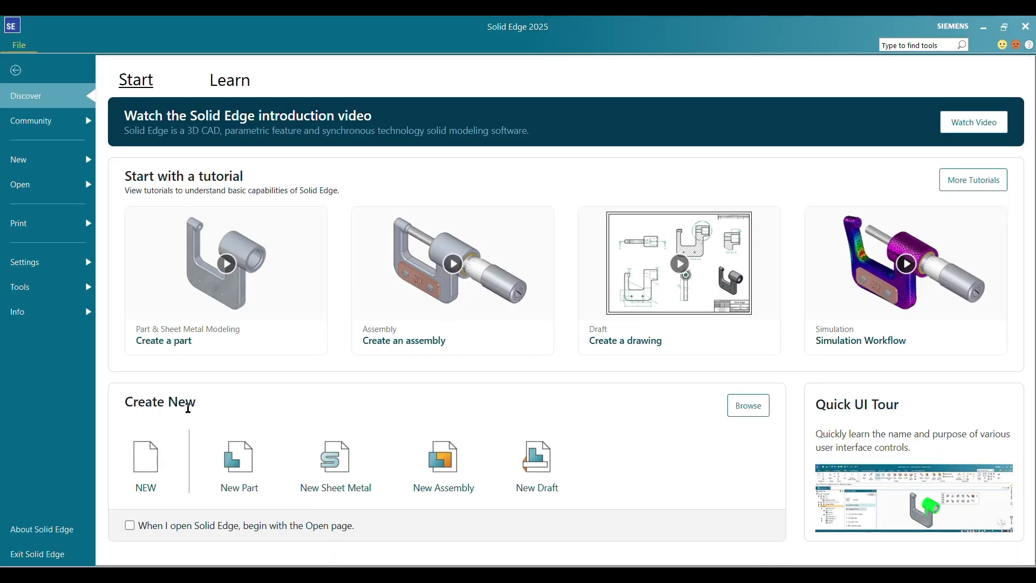
Create a new part and check that the Ordered modeling environment is active
click(244, 473)
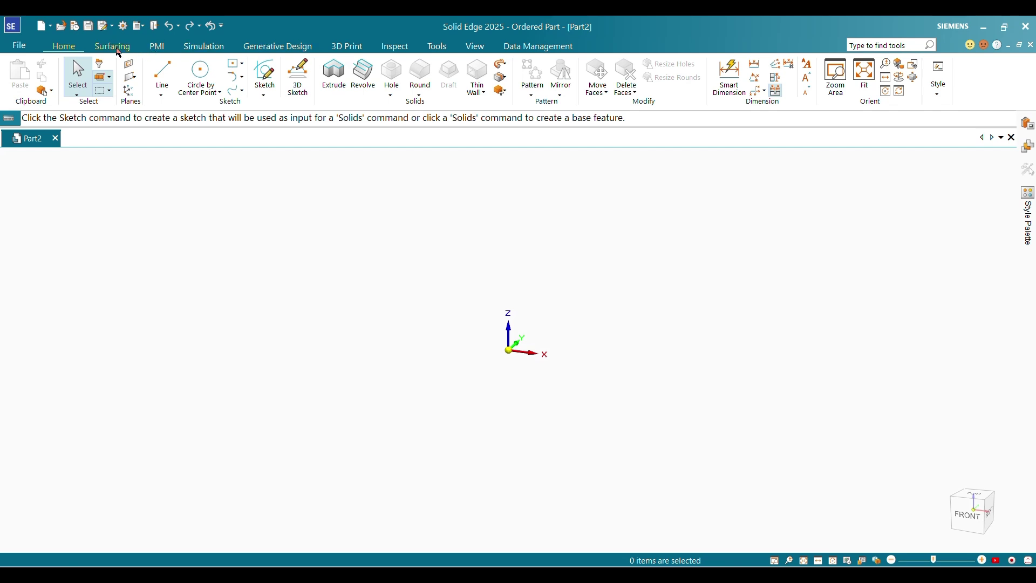
click(431, 49)
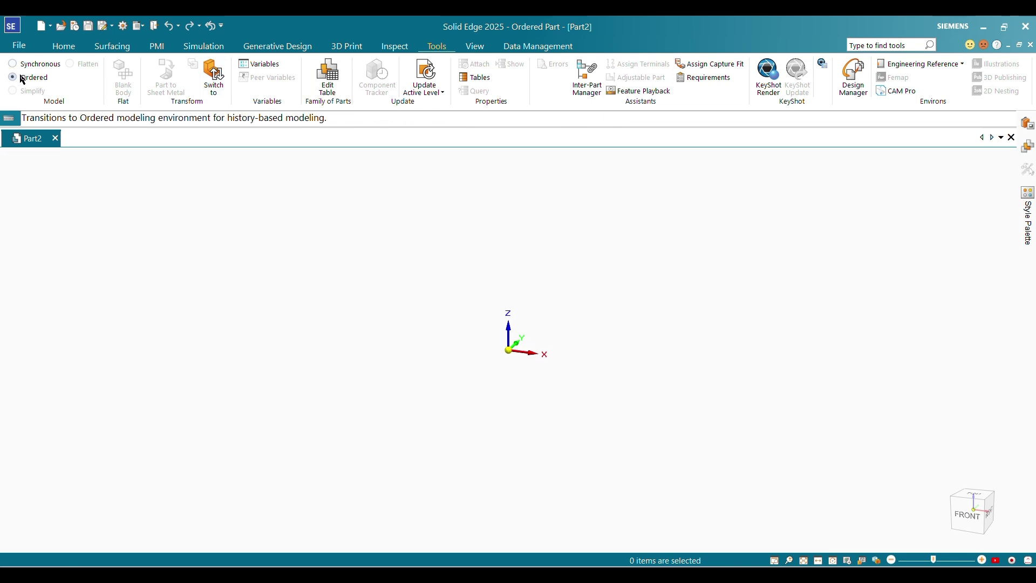
click(59, 46)
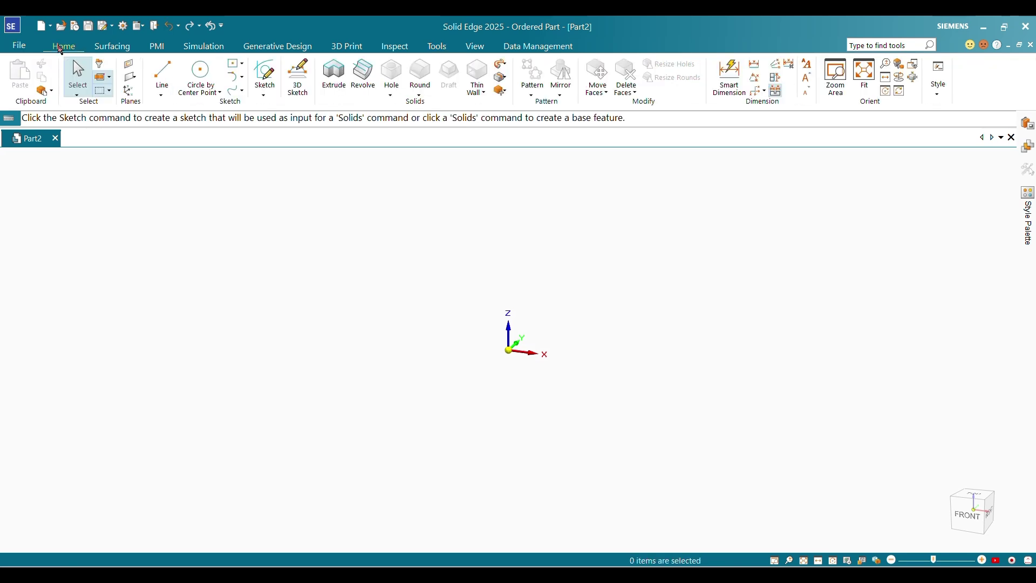
Create a reference plane parallel to the front (XZ) plane, offset 40 mm toward positive Y
click(137, 81)
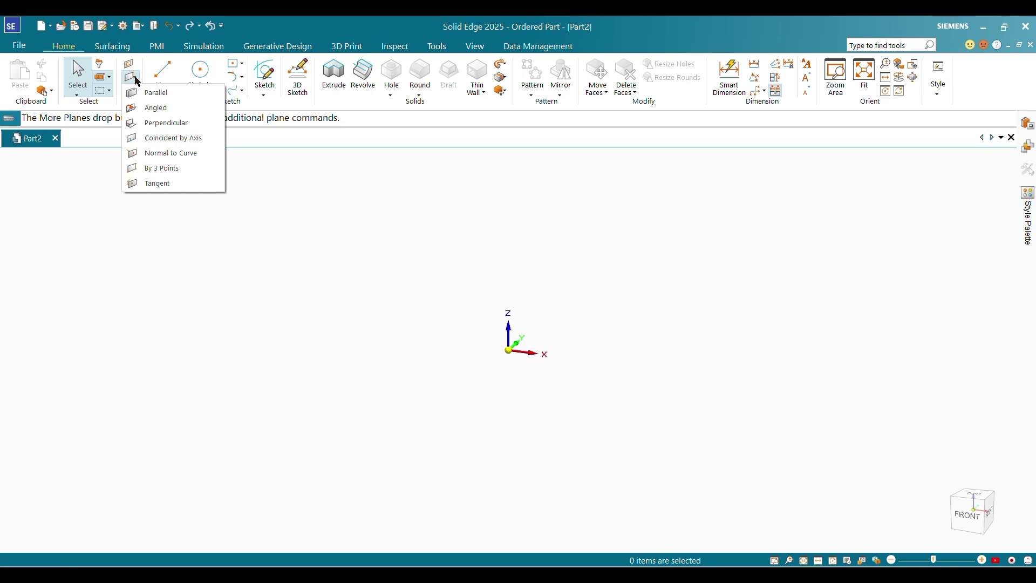
click(162, 75)
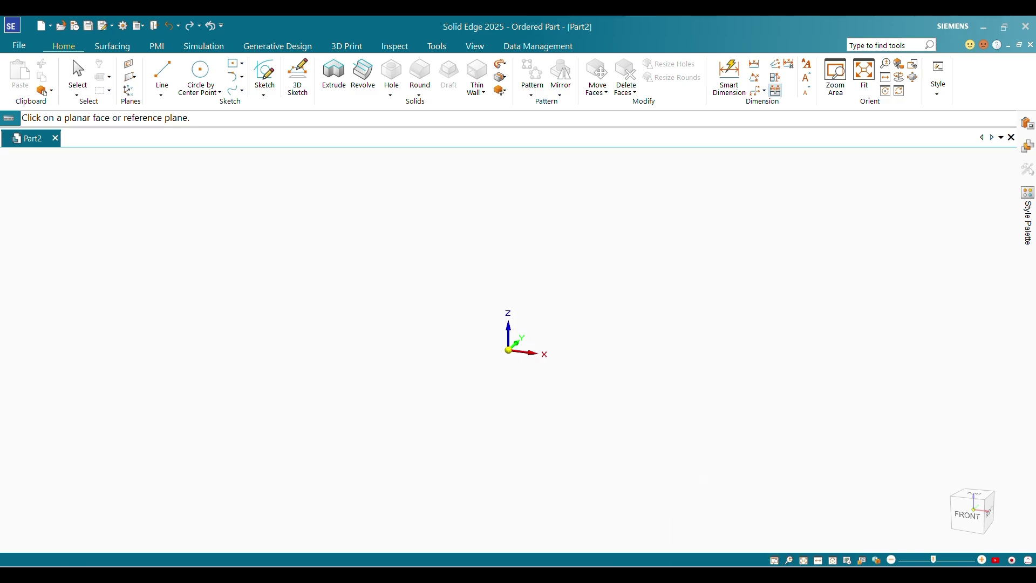
key(alt+Tab)
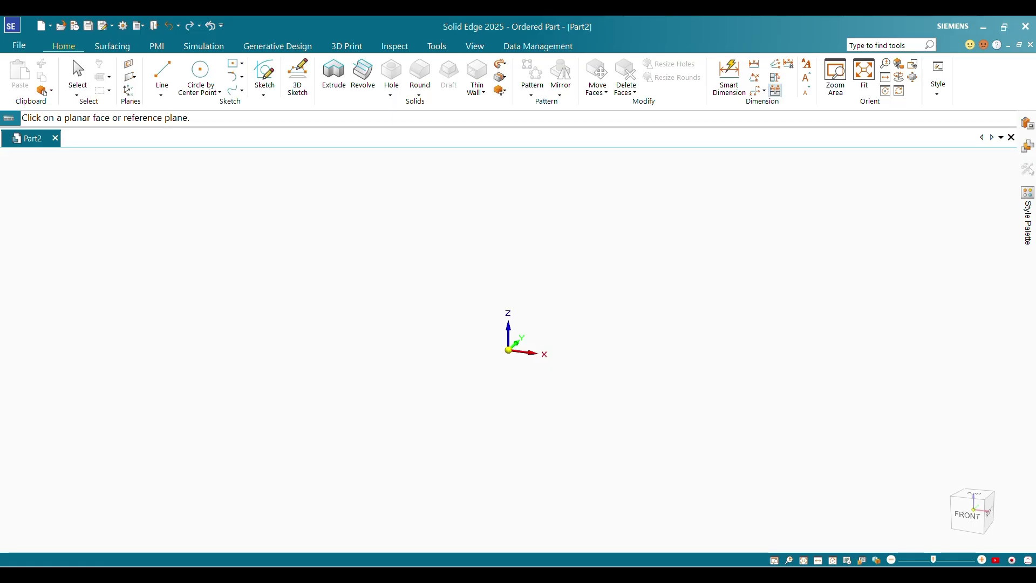
click(132, 77)
click(150, 91)
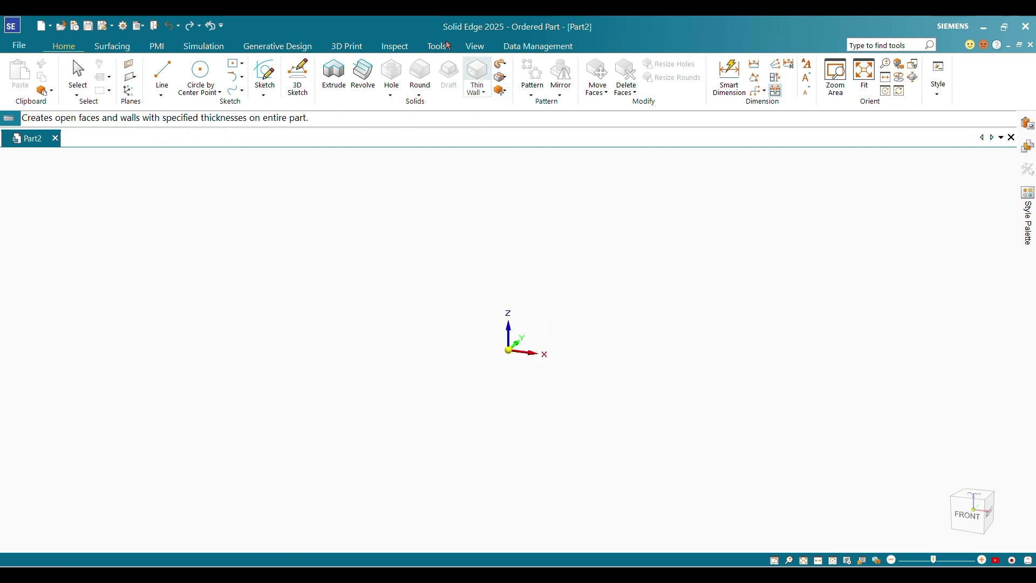
click(520, 352)
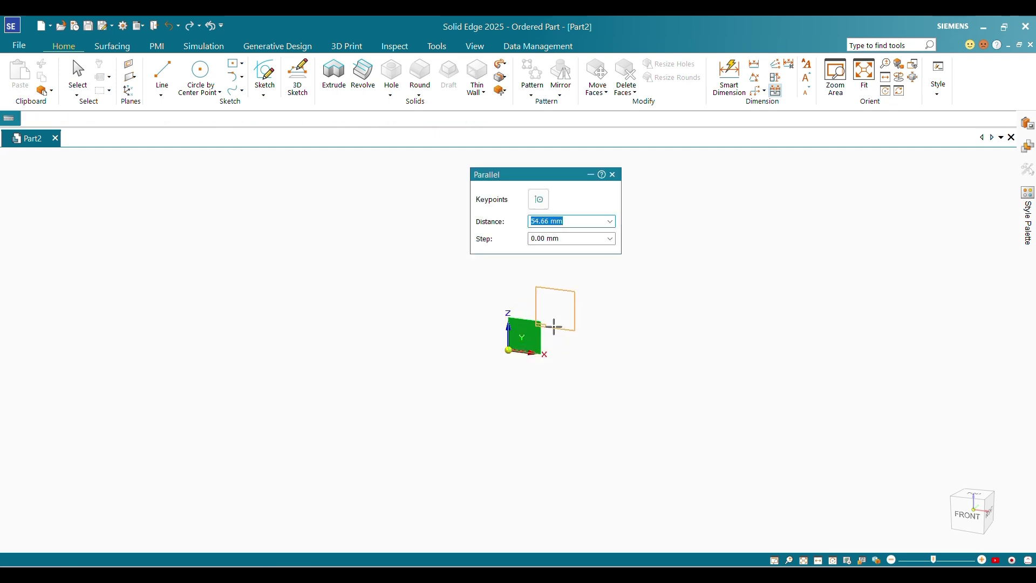
text(40)
key(Tab)
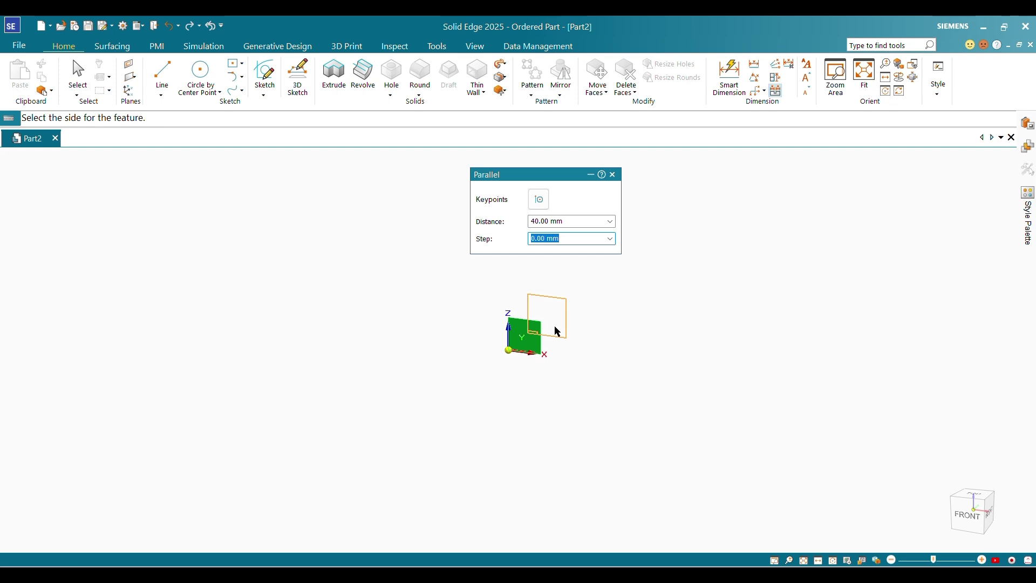
click(557, 331)
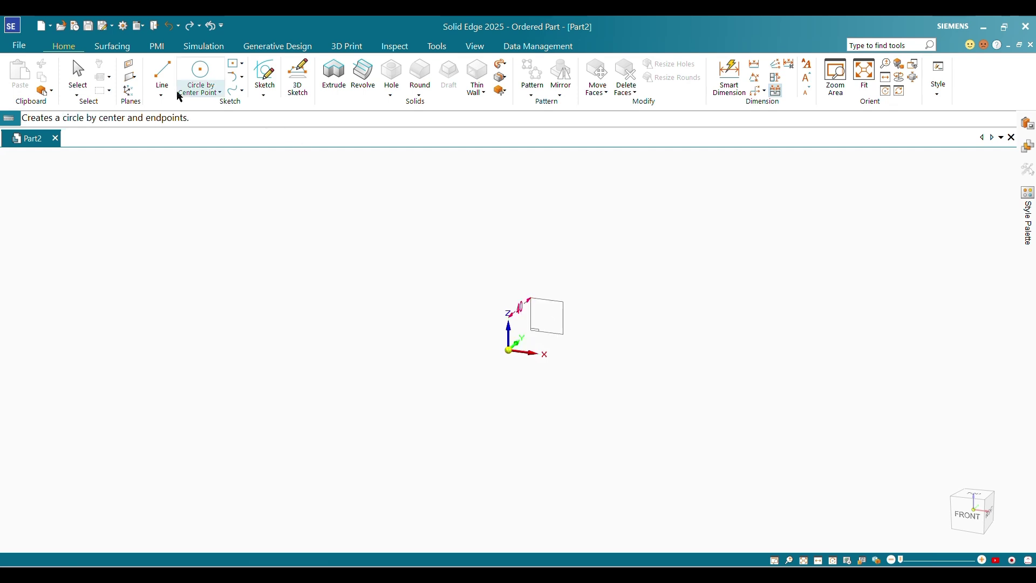
Add a parallel plane offset 25 mm behind the 40 mm reference plane, toward positive Y
click(139, 82)
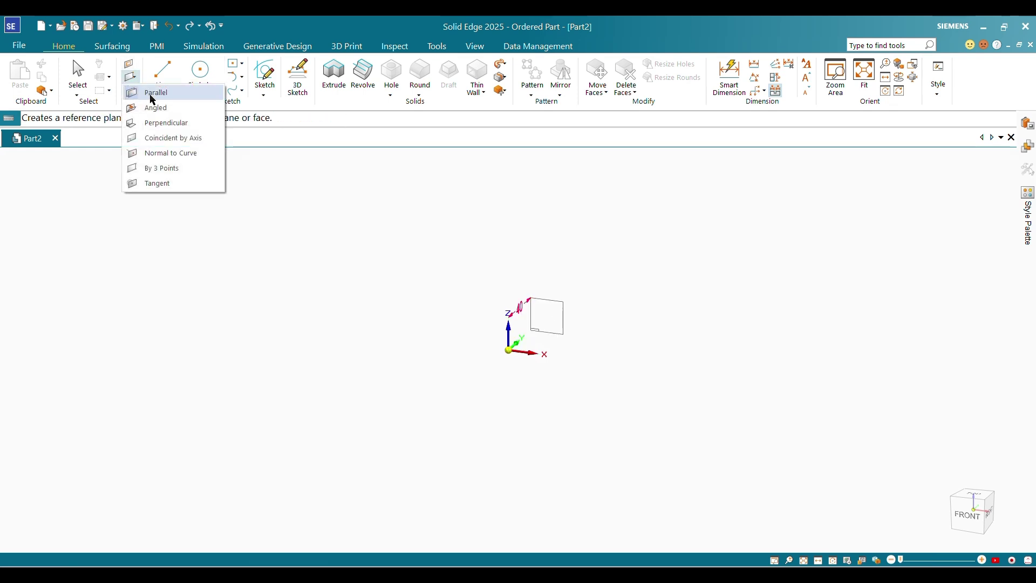
click(147, 89)
click(560, 303)
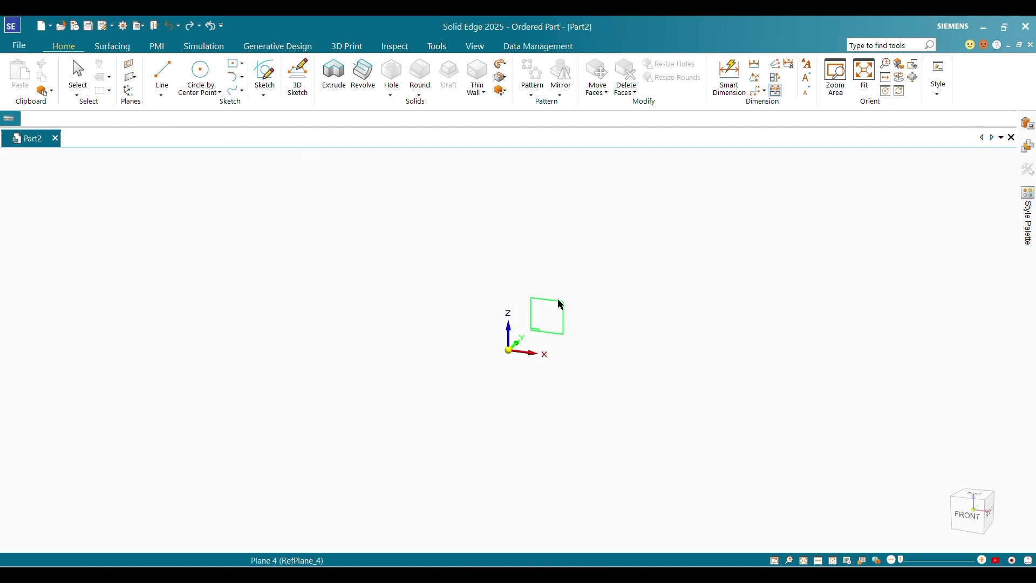
text(25)
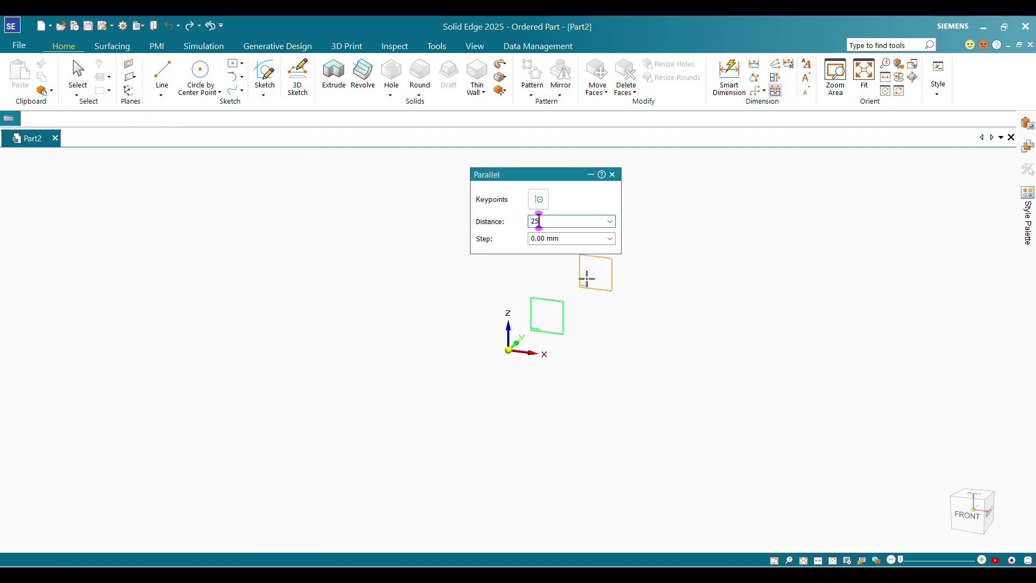
key(Return)
click(589, 280)
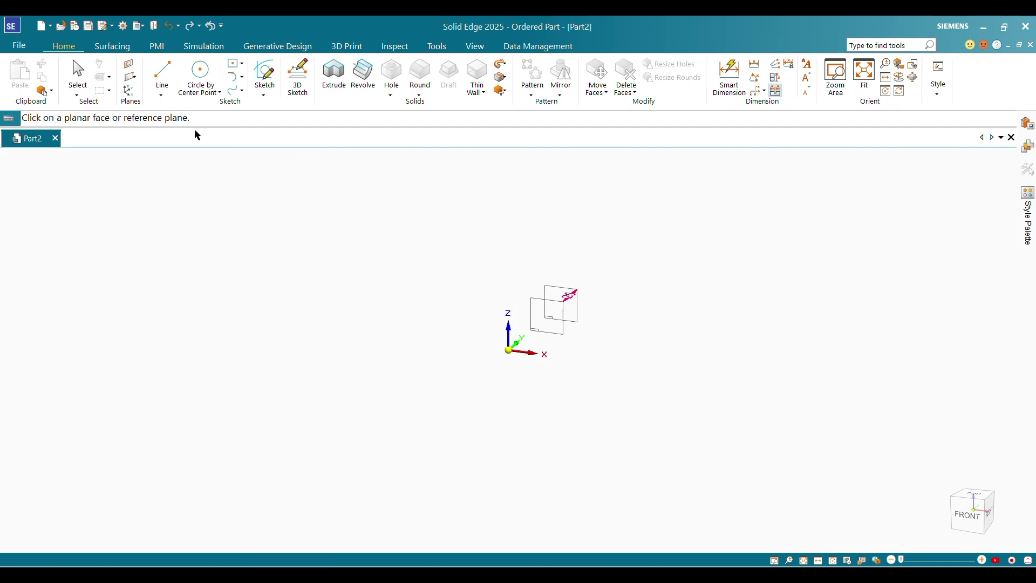
Add a third parallel plane, offset 25 mm farther toward positive Y from the second reference plane
click(130, 78)
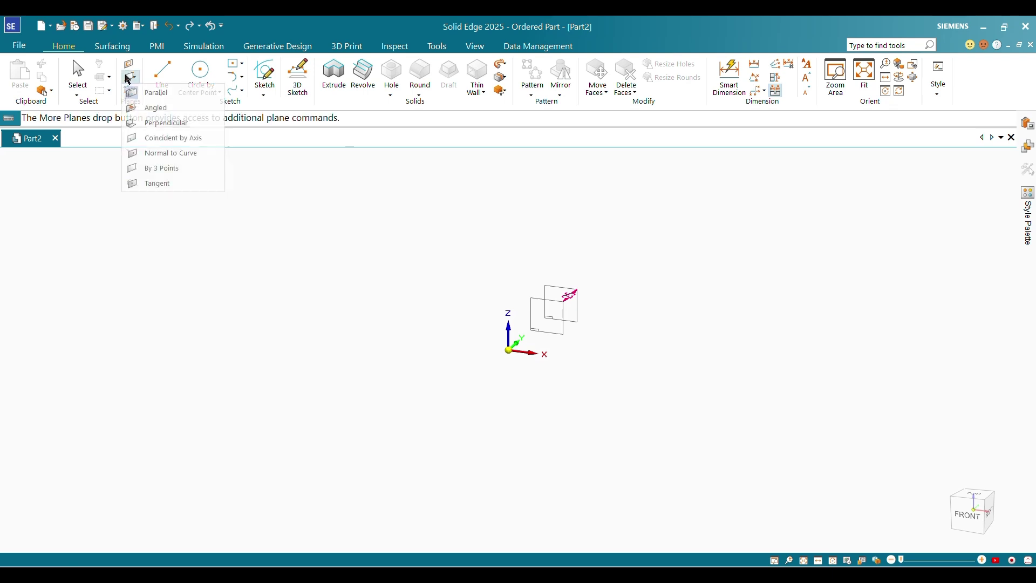
click(154, 106)
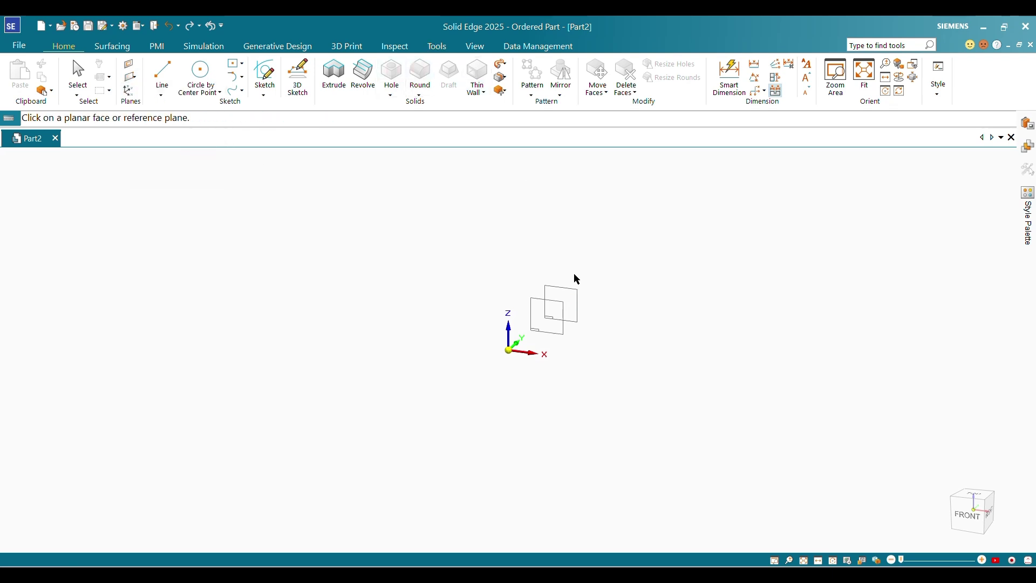
click(572, 290)
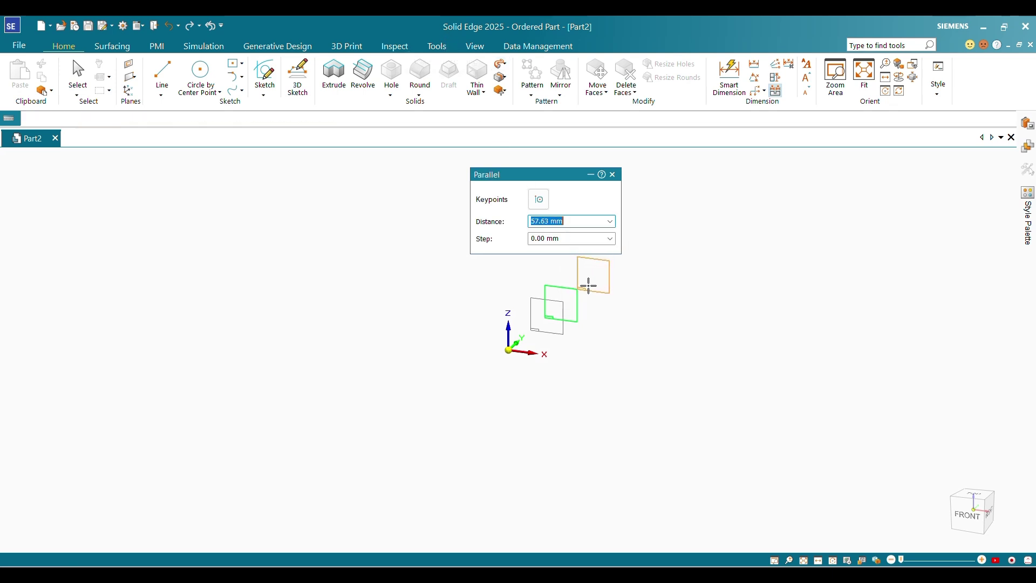
click(560, 223)
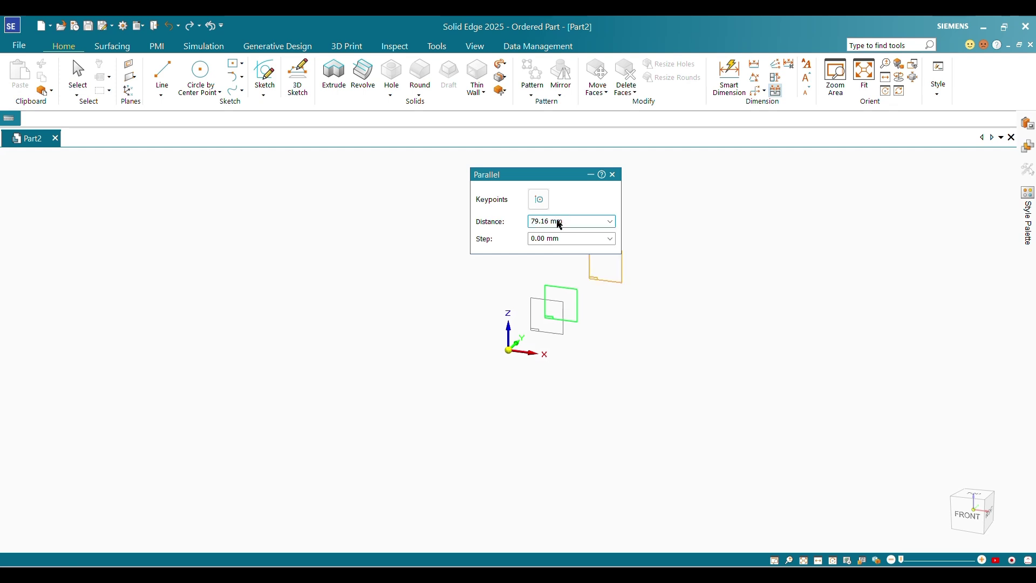
key(BackSpace)
key(BackSpace)
key(BackSpace)
key(BackSpace)
key(BackSpace)
key(BackSpace)
text(25)
key(Tab)
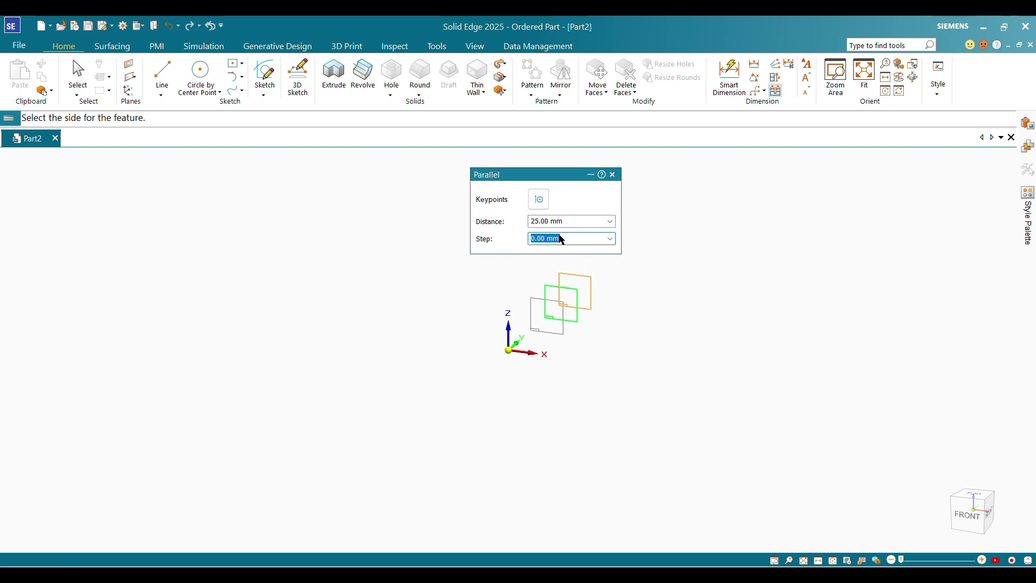
click(623, 276)
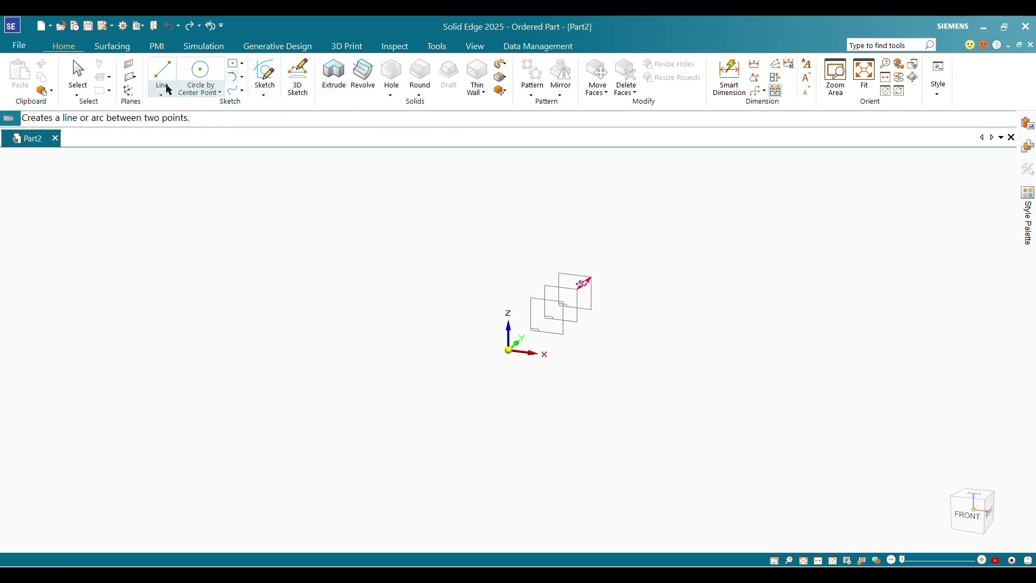
Create a fourth parallel plane offset 200 mm from the third reference plane toward positive Y
click(130, 76)
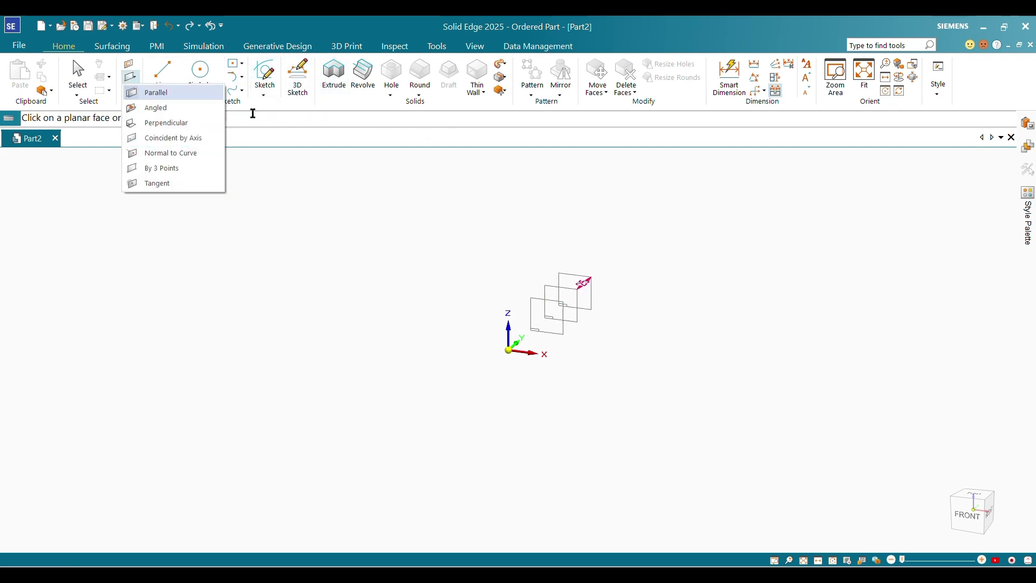
click(153, 93)
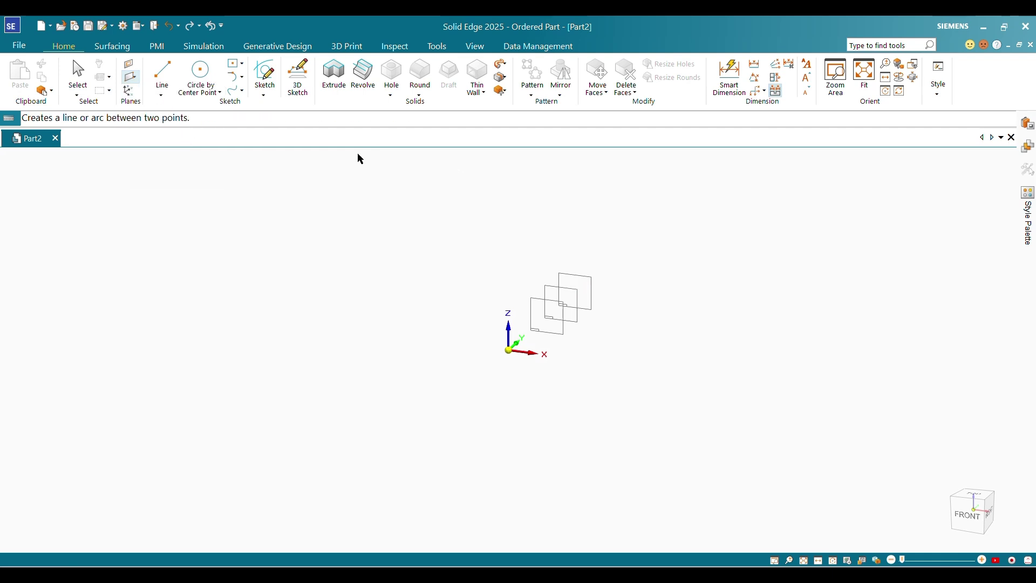
click(578, 278)
text(2)
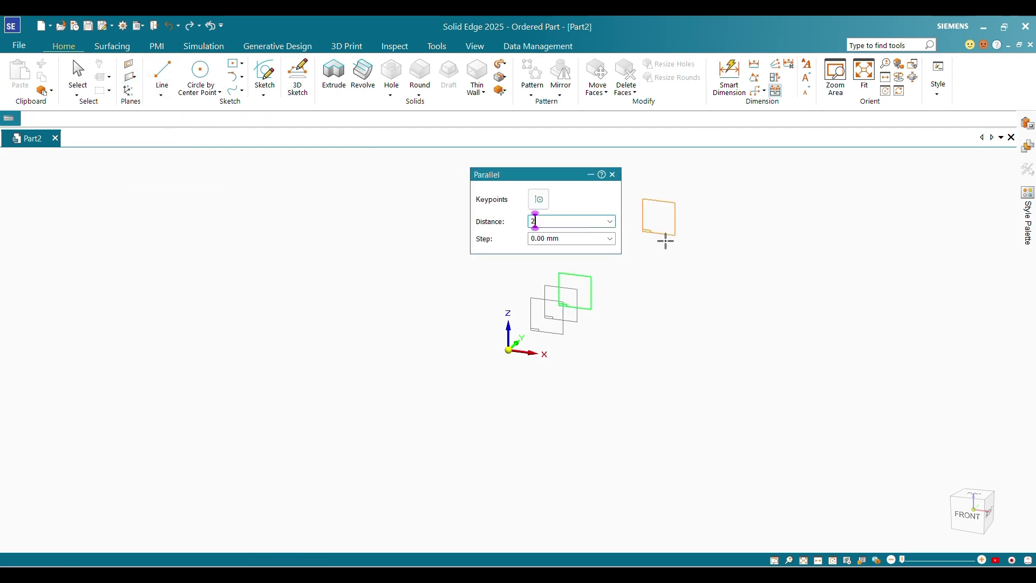
text(00)
key(Tab)
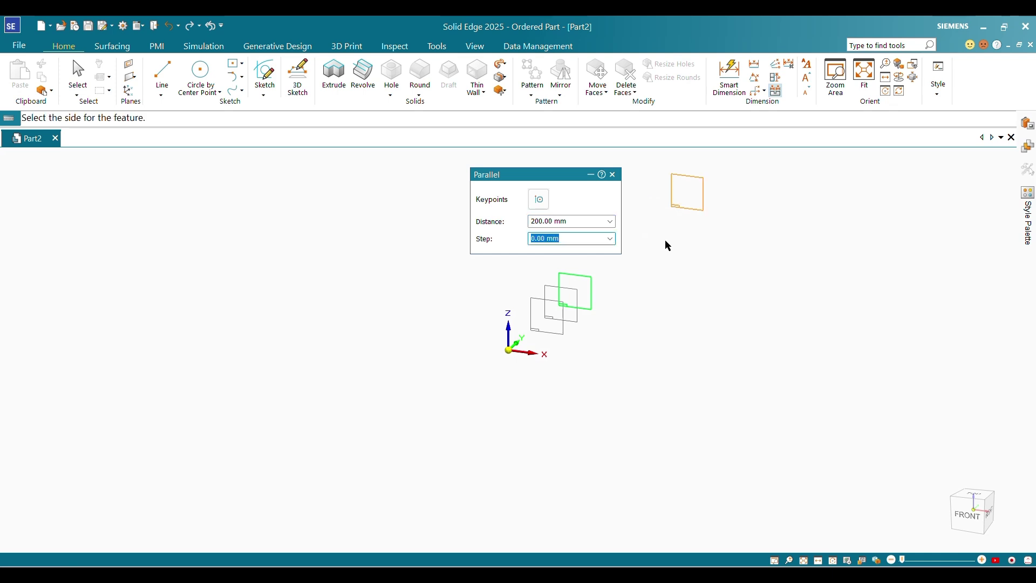
click(672, 239)
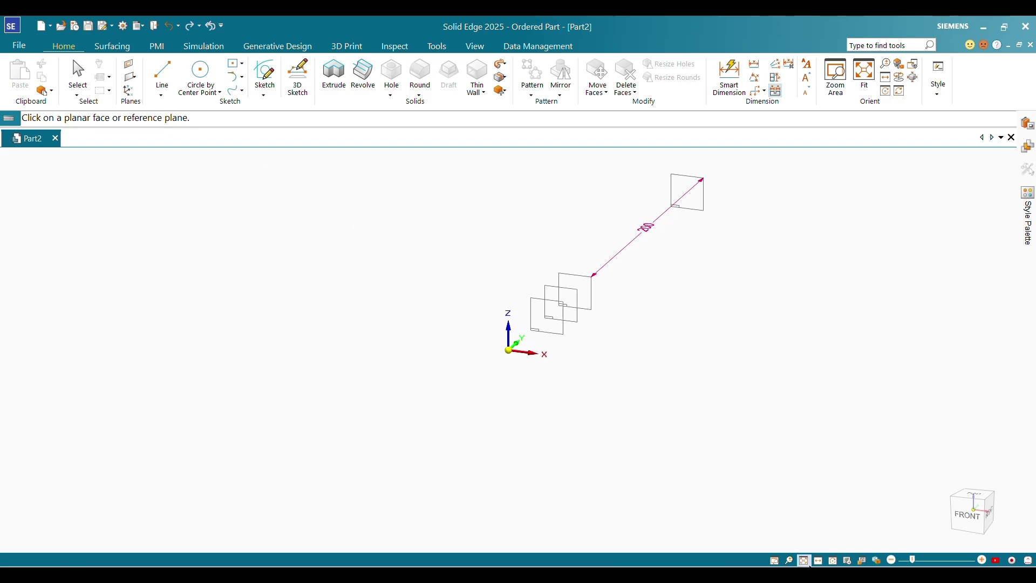
Switch to the chisel drawing PDF in Adobe Acrobat, examine the plane spacings and profile dimensions, and return to Solid Edge
click(719, 517)
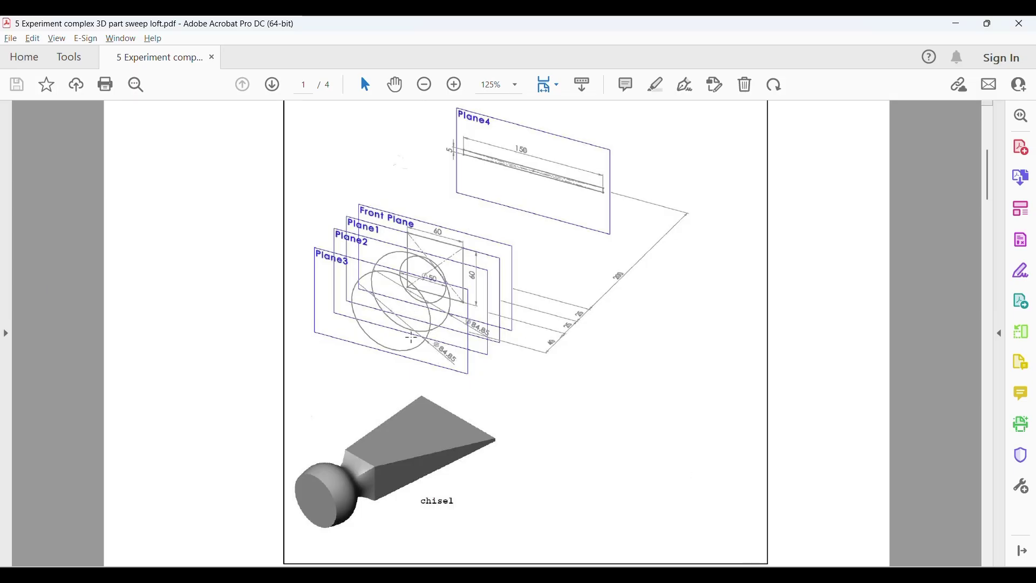
scroll(446, 357, up, 1)
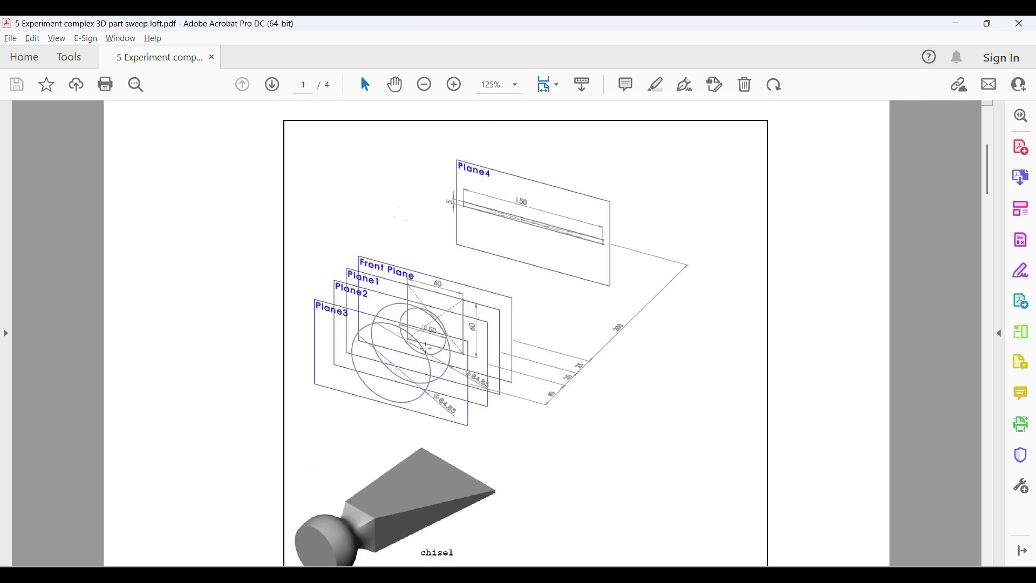
scroll(446, 357, down, 1)
click(447, 44)
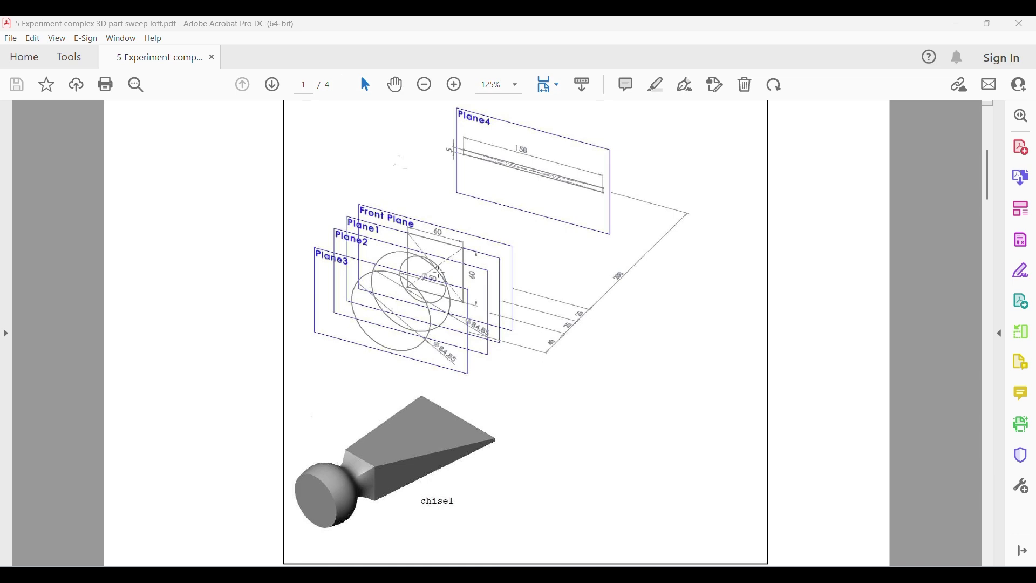
mouse_move(735, 576)
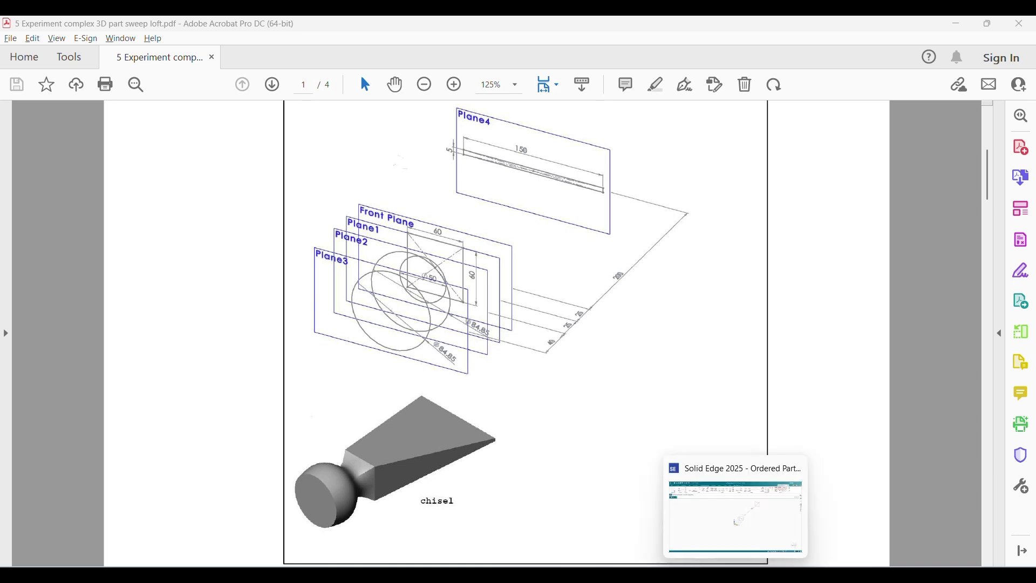
click(736, 517)
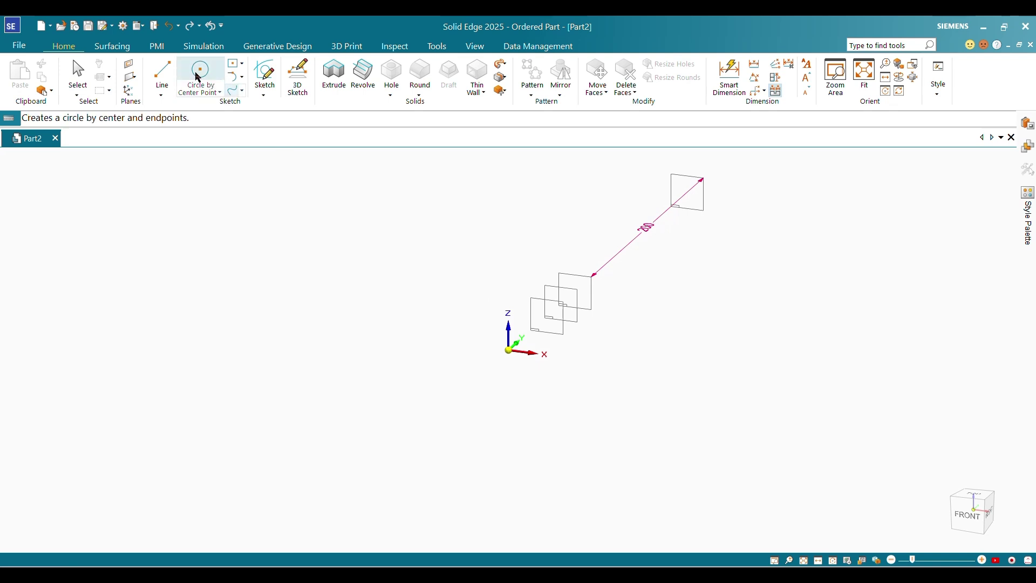
Start a sketch on the front (XZ) plane and draw an 85 mm diameter circle centred near the origin
click(265, 79)
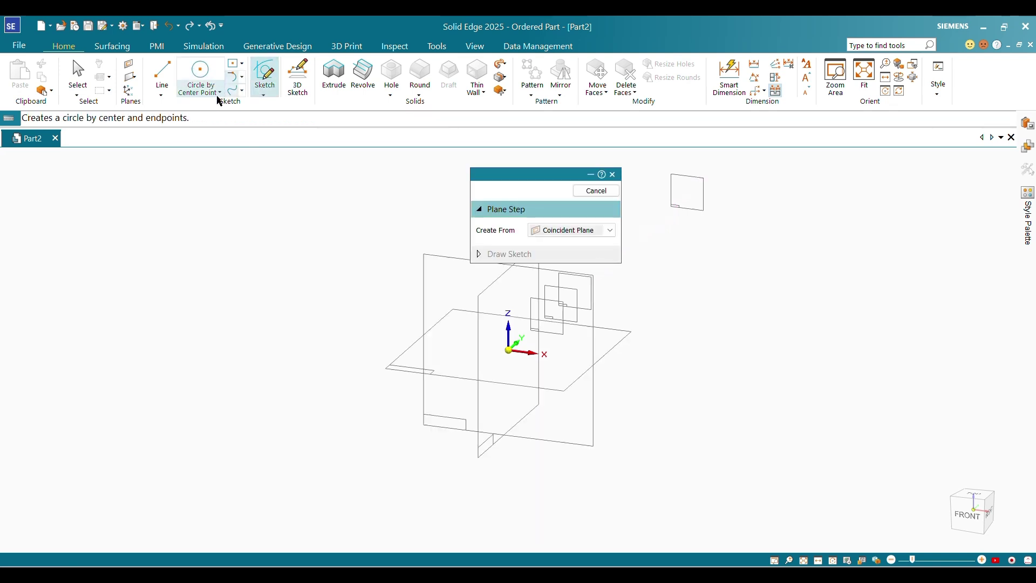
click(513, 337)
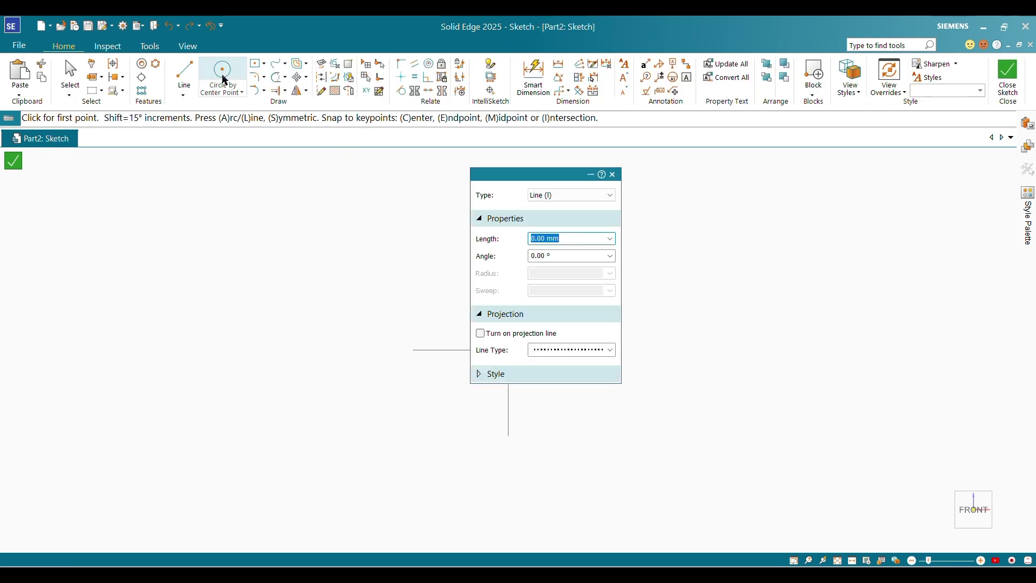
click(223, 72)
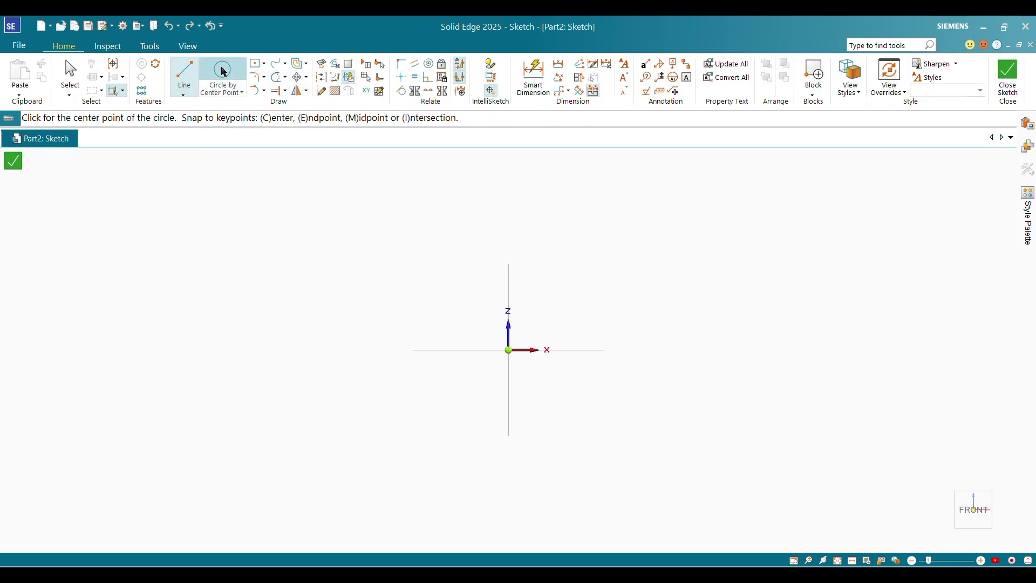
click(525, 334)
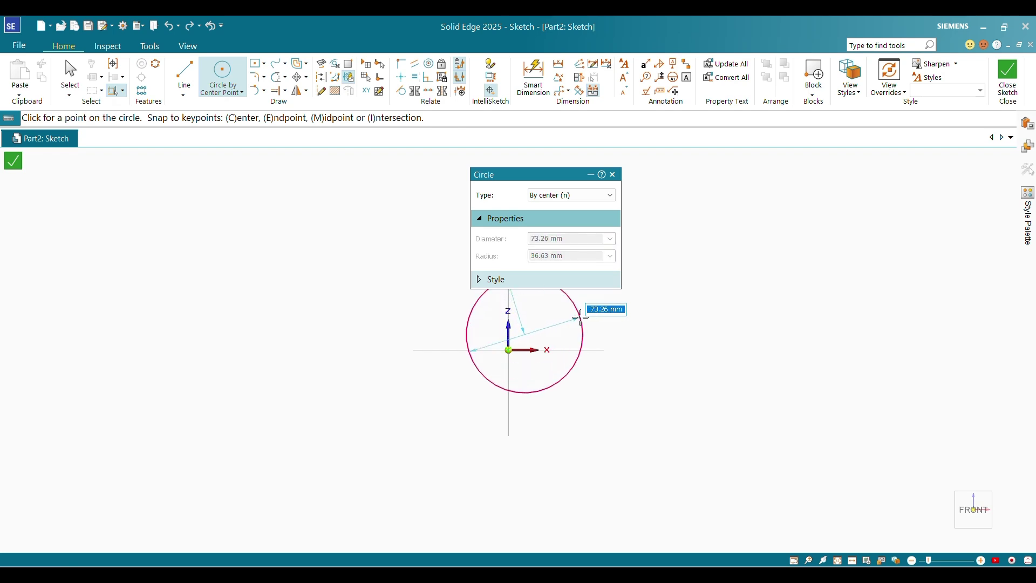
text(85)
key(Return)
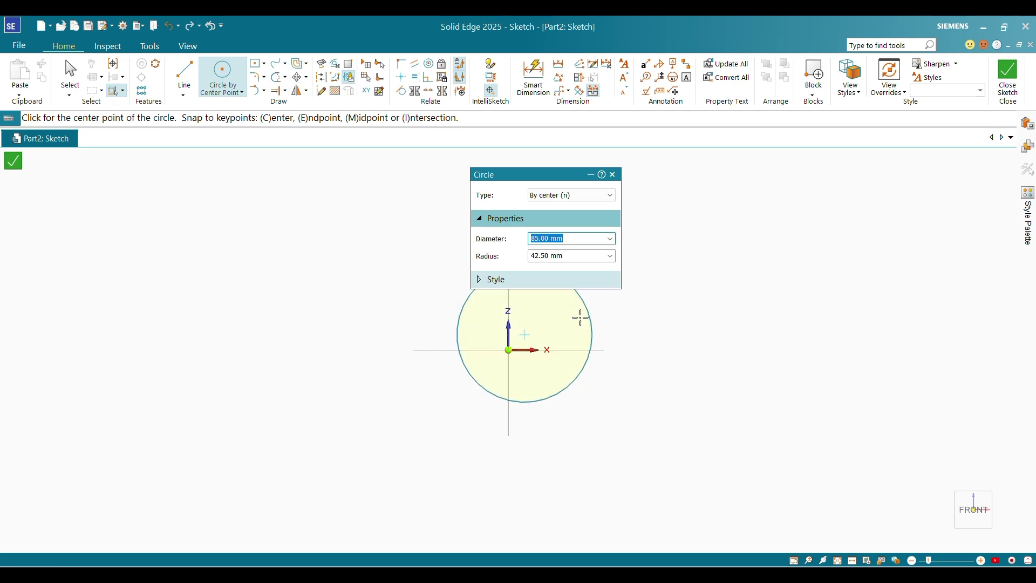
Close the base circle sketch, then sketch a circle on the first offset plane, concentric with and the same size as the base circle
click(1007, 75)
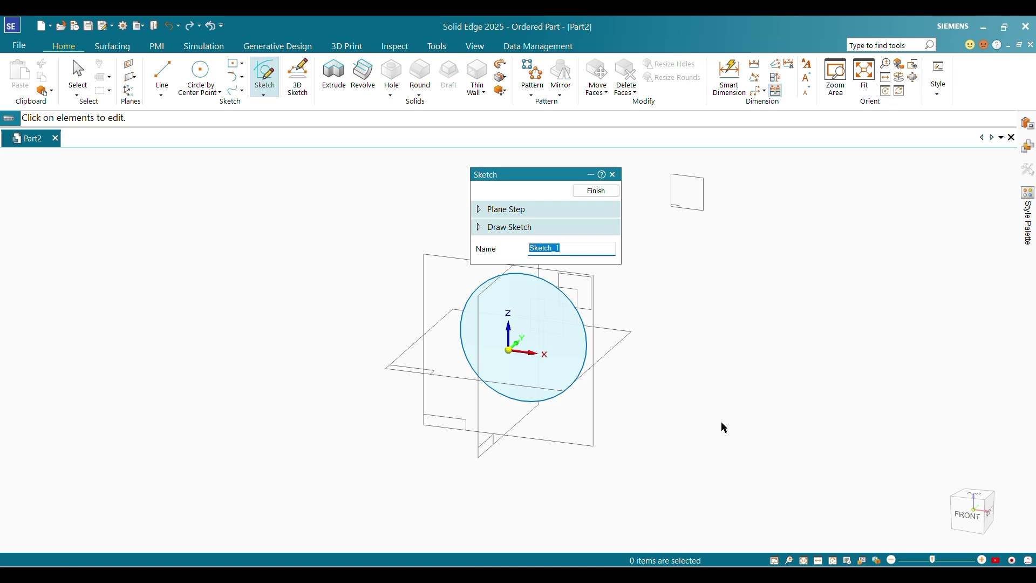
middle_drag(713, 415, 648, 416)
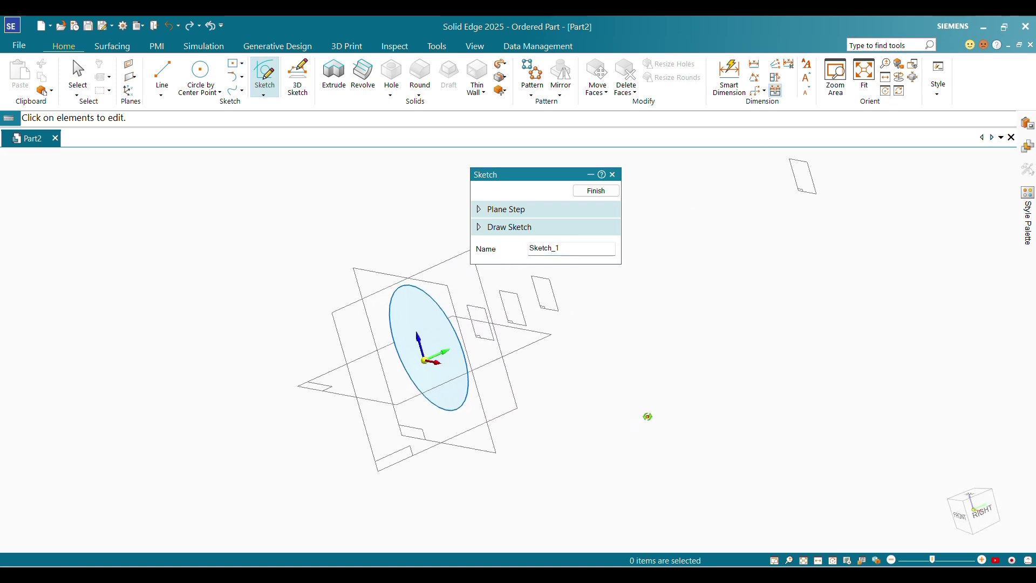
click(271, 88)
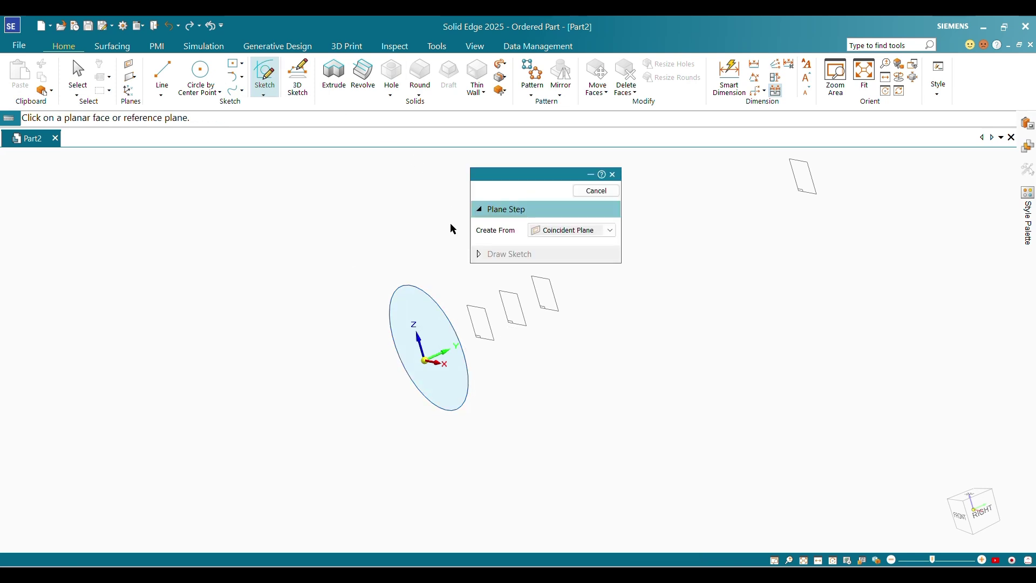
click(480, 310)
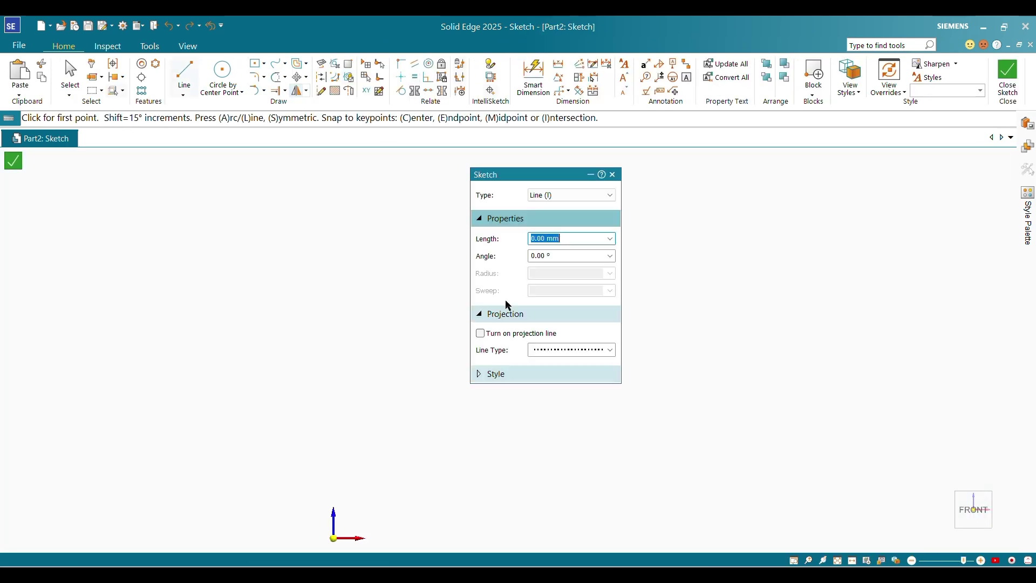
scroll(343, 318, down, 5)
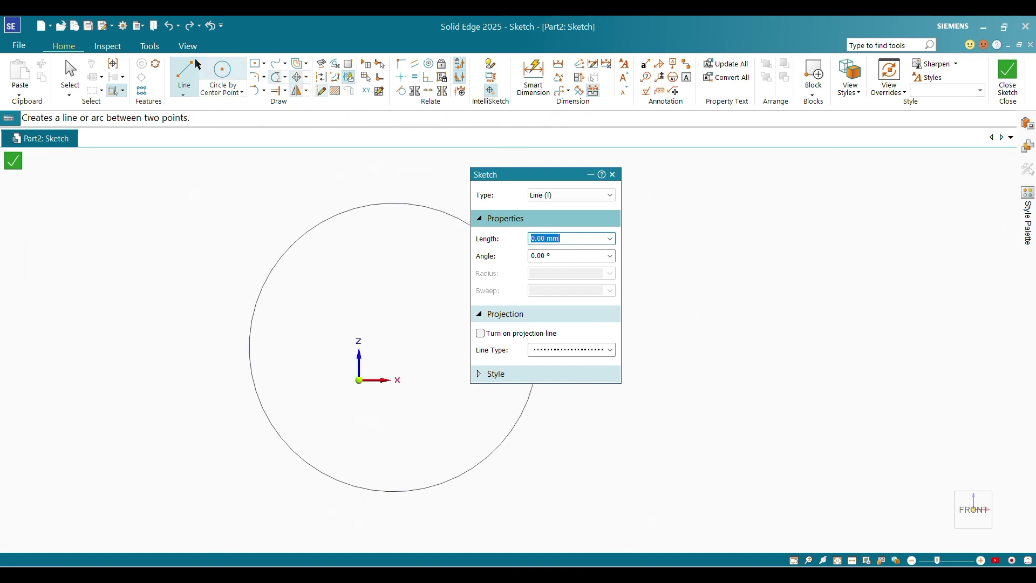
click(222, 76)
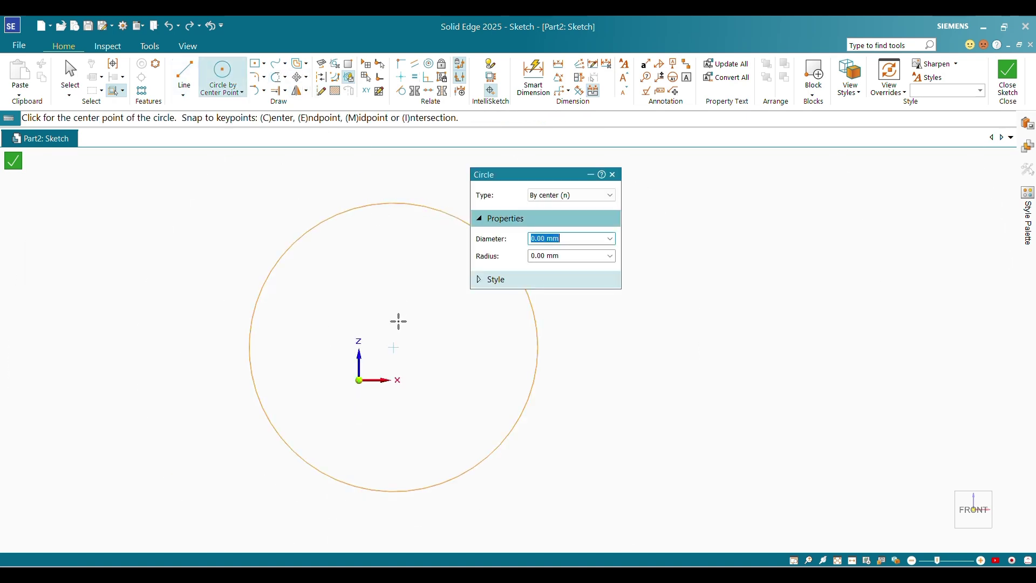
click(394, 348)
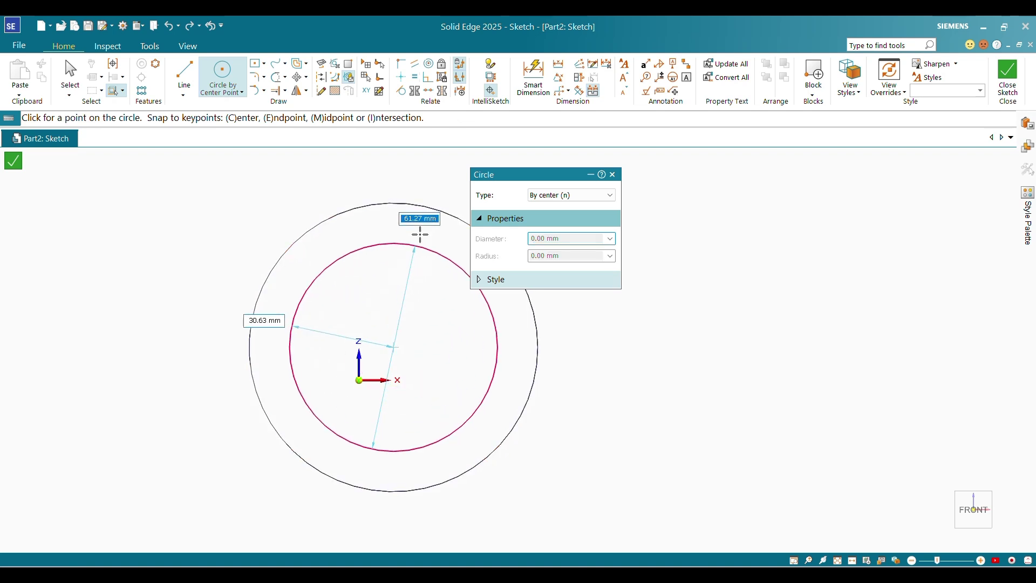
click(427, 208)
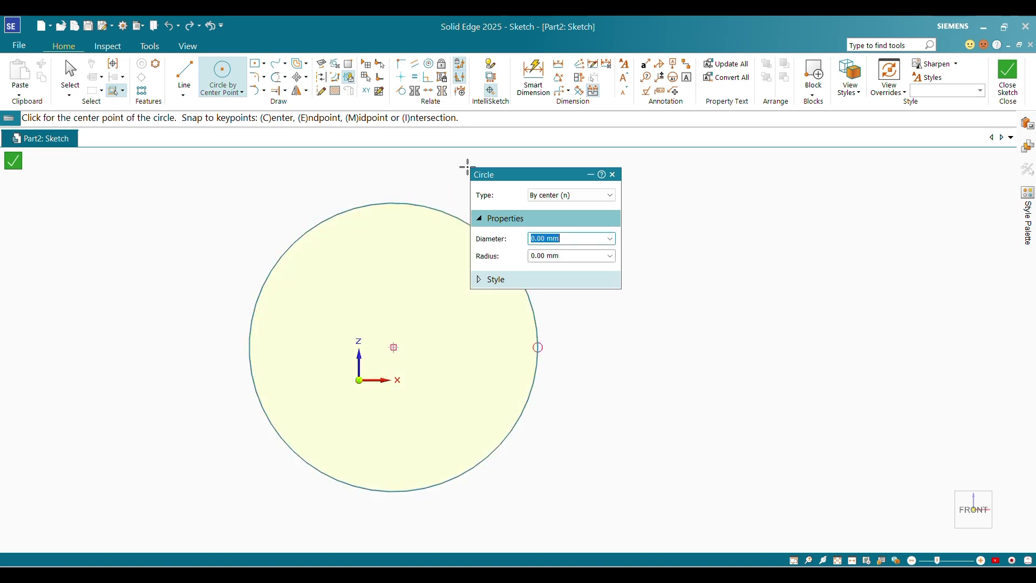
click(1008, 76)
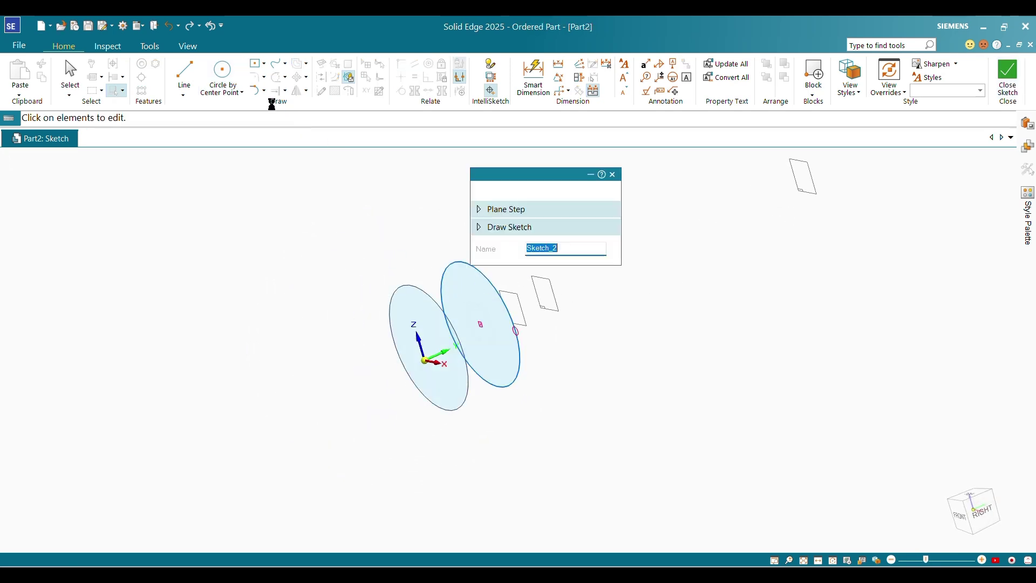
Sketch a 50 mm diameter circle on the second offset plane, concentric with the larger circles, and close the sketch
click(266, 75)
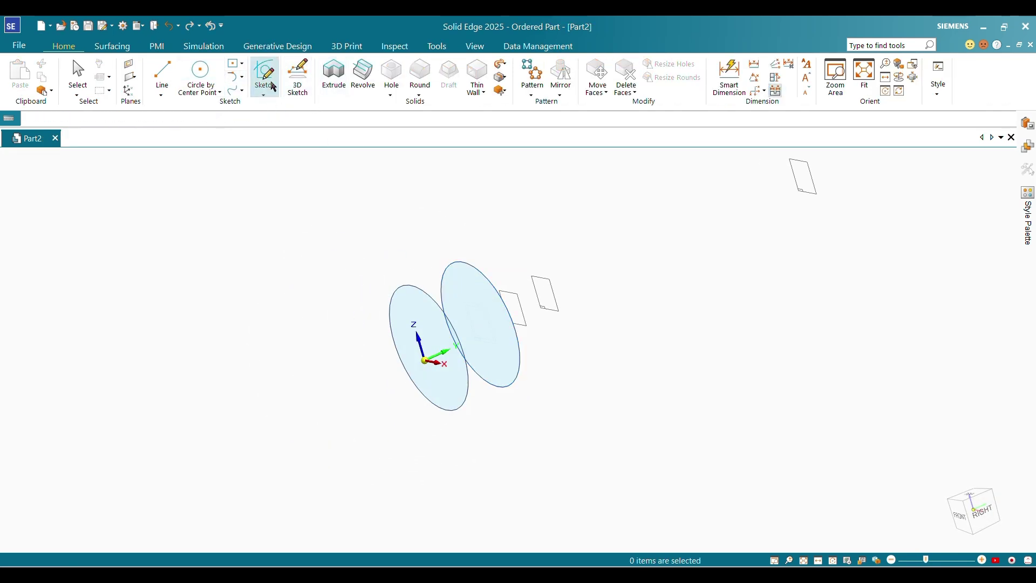
click(517, 294)
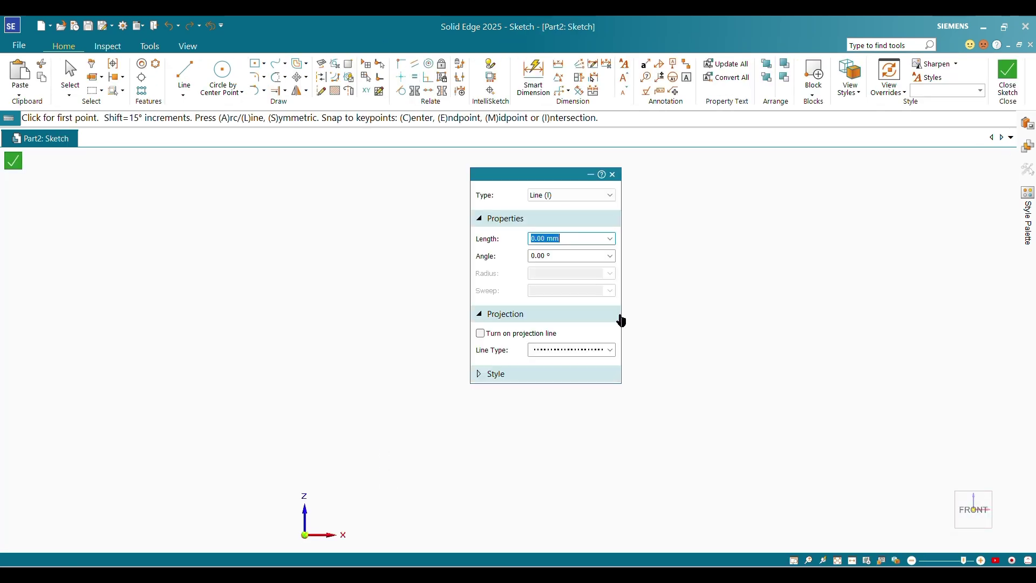
scroll(666, 366, down, 3)
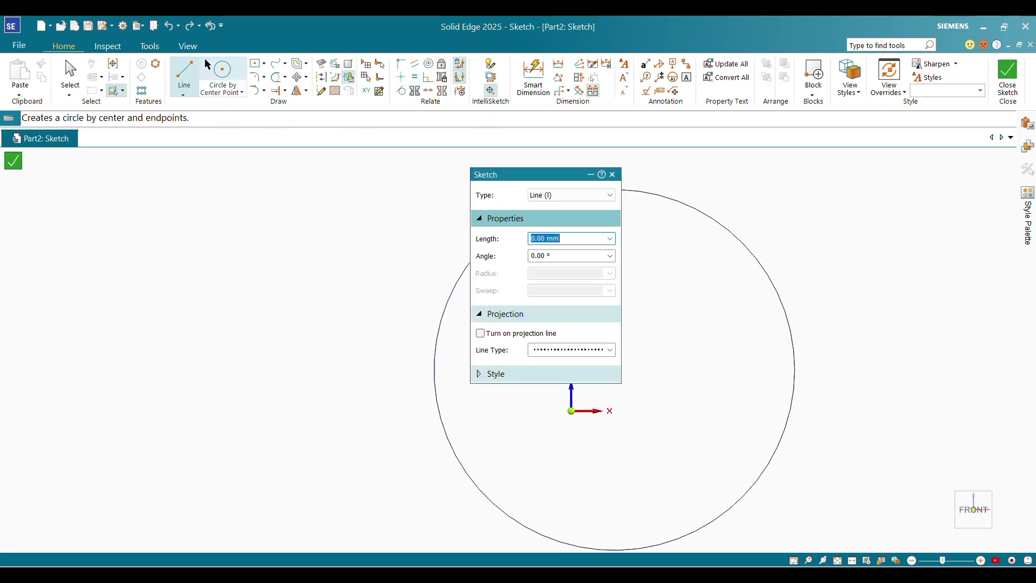
click(213, 73)
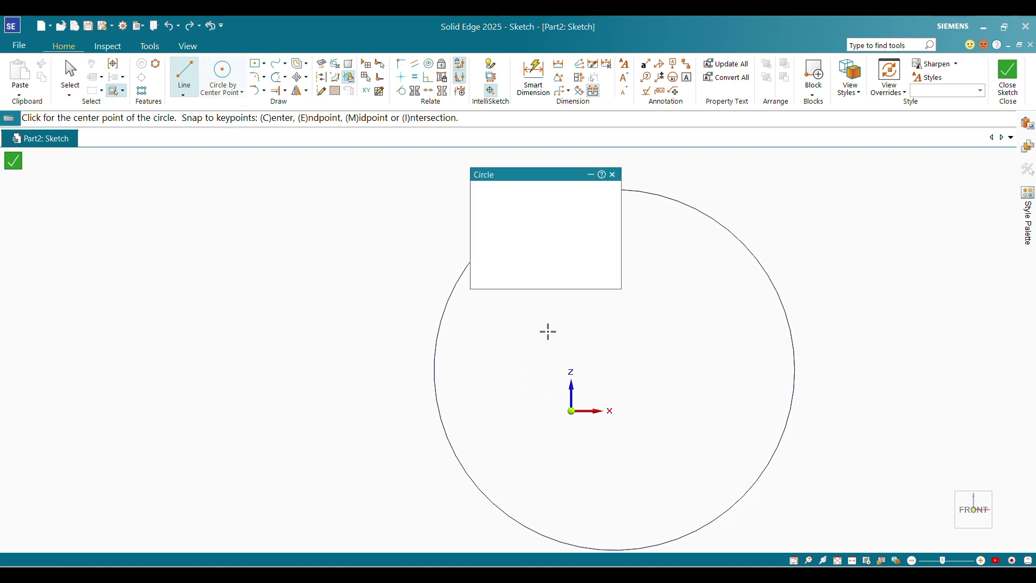
click(614, 369)
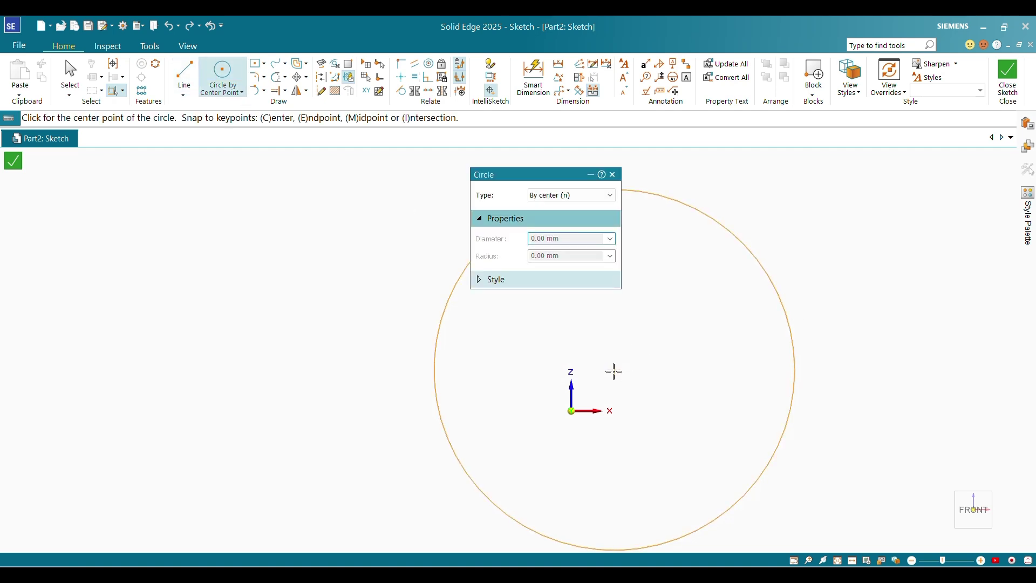
text(50)
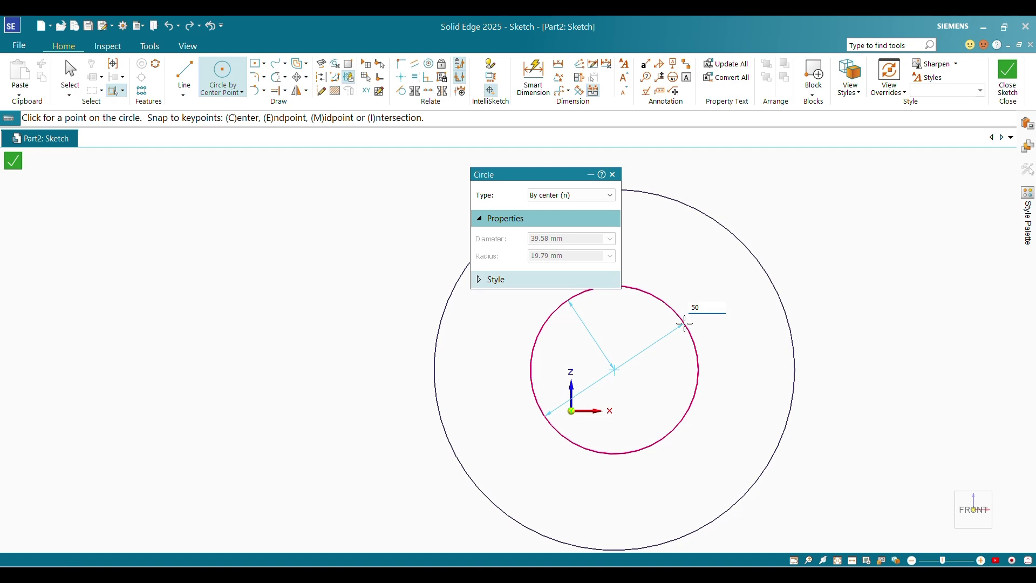
key(Return)
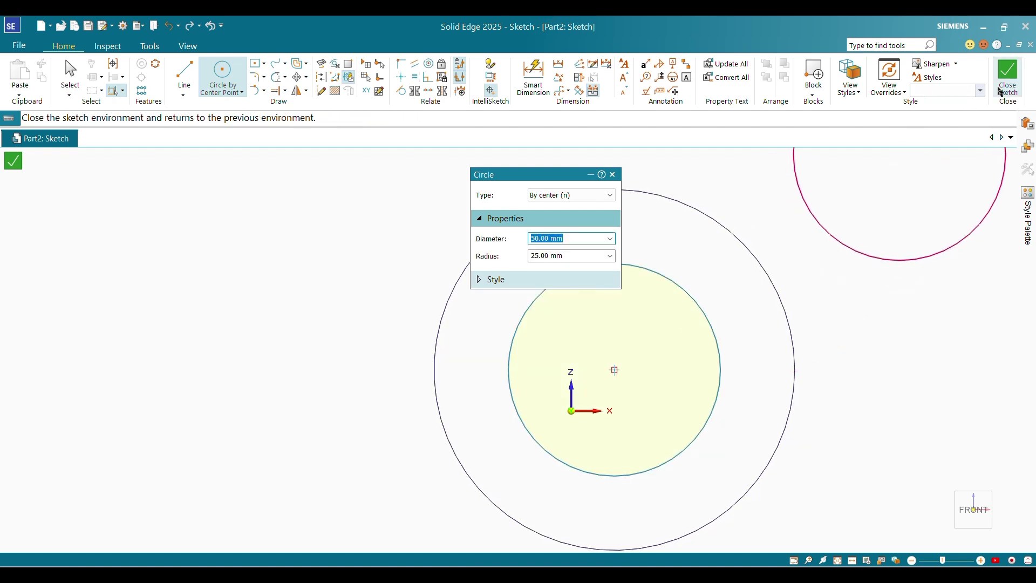
click(1011, 76)
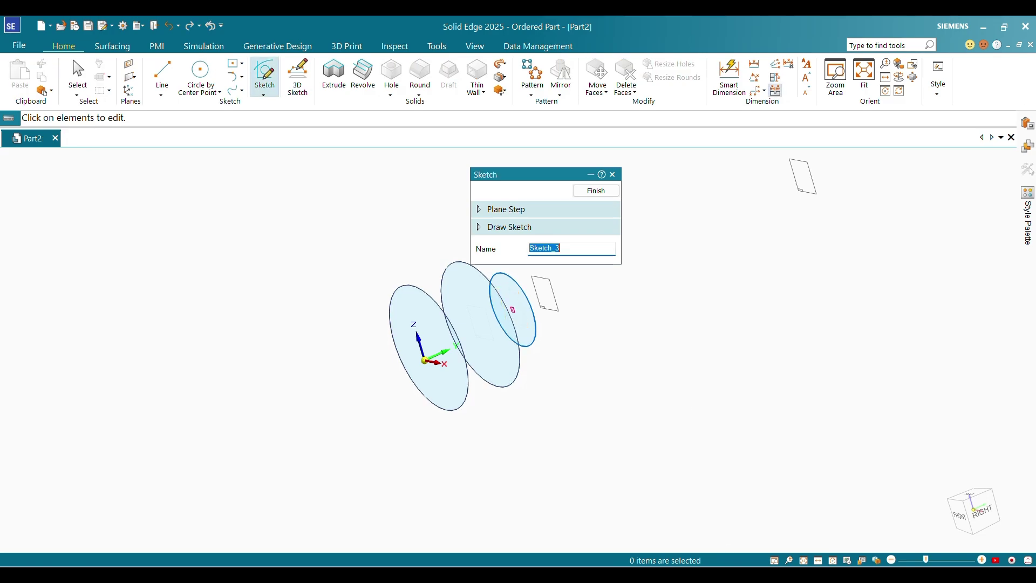
Start a new sketch on the third offset plane, the one just beyond the 50 mm circle
click(762, 575)
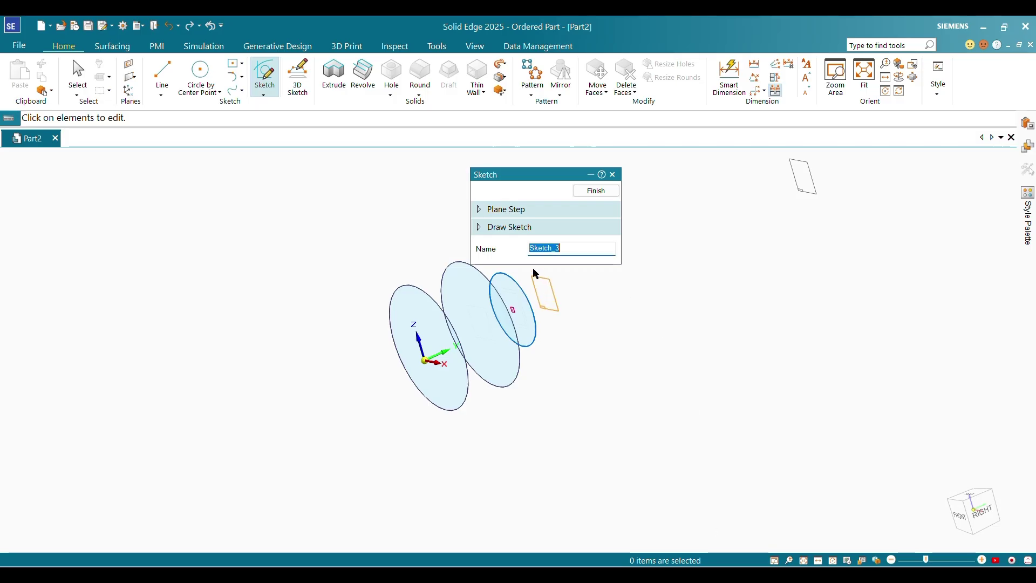
click(265, 75)
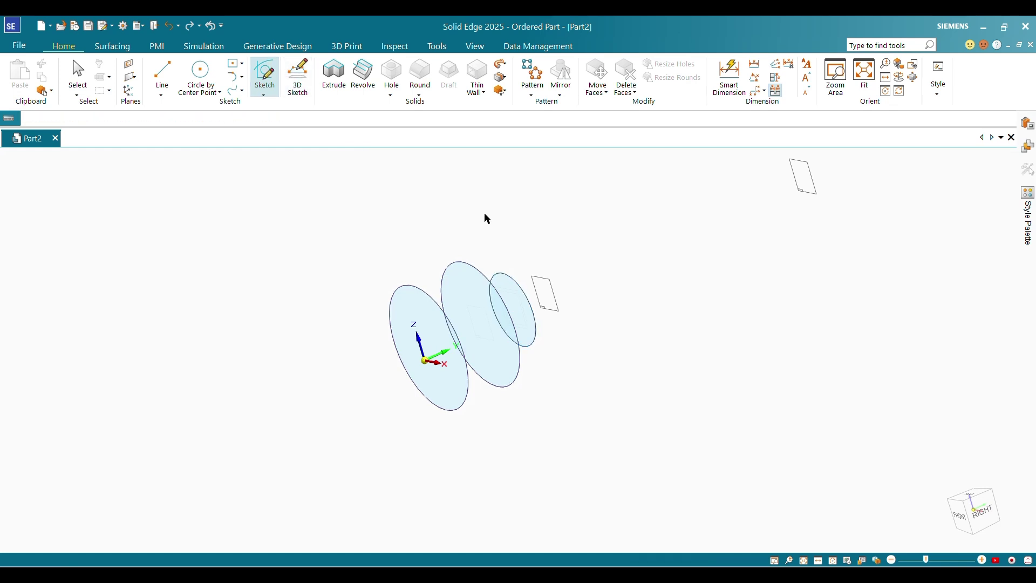
click(545, 281)
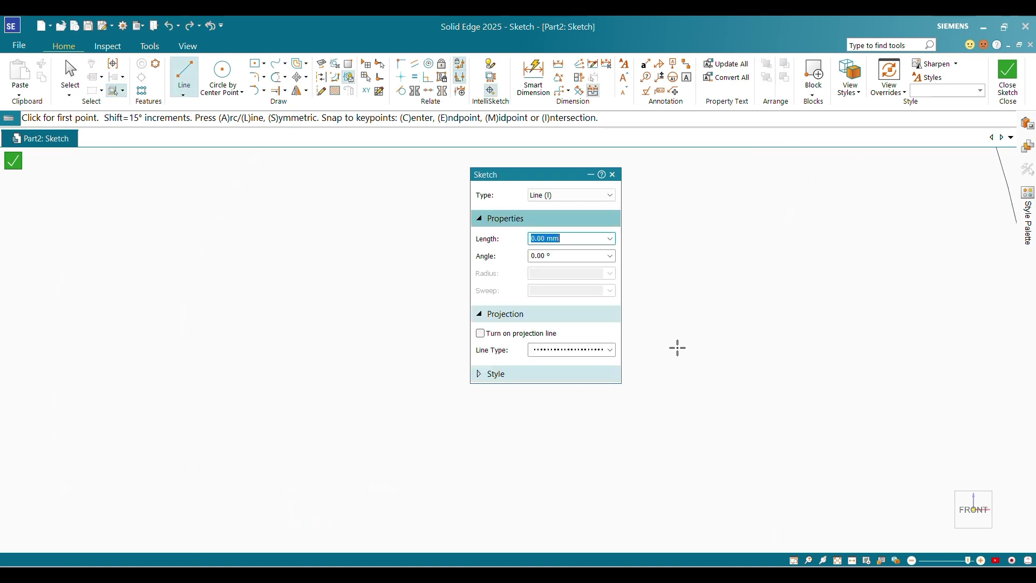
scroll(677, 348, down, 5)
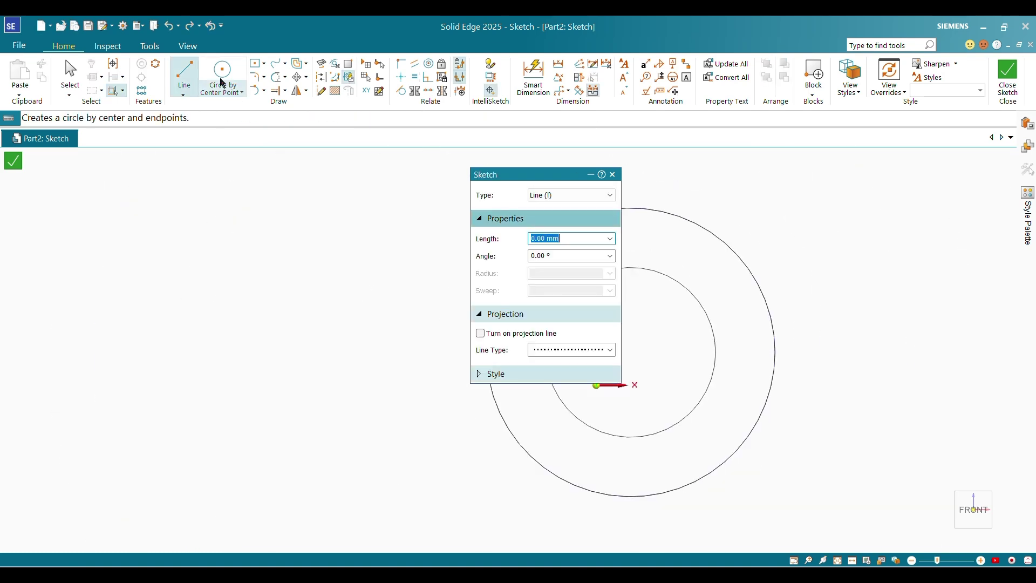
Try to draw a center rectangle on the circles' common centre with 60 mm width and height, and undo the rectangle
click(264, 66)
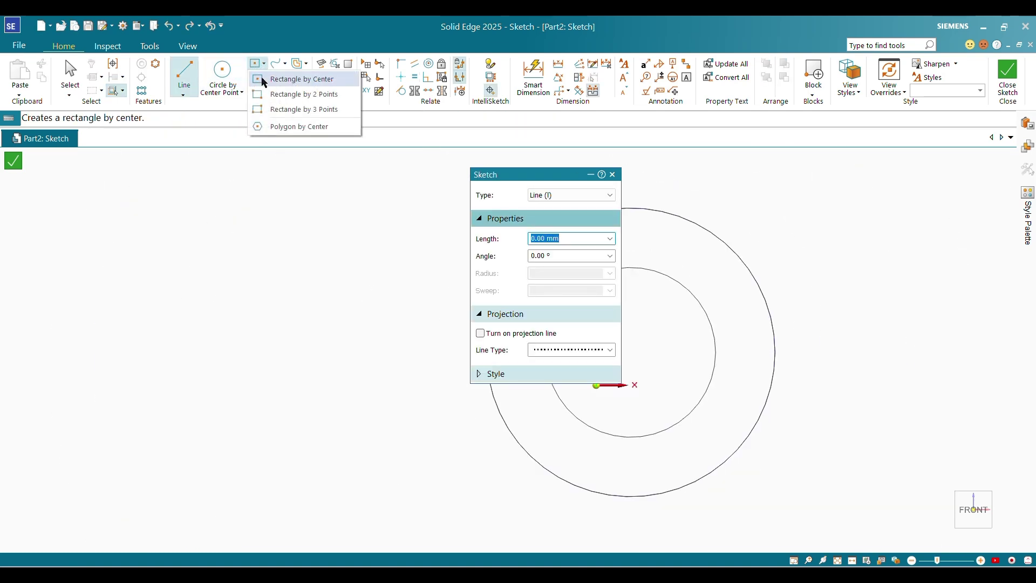
click(286, 76)
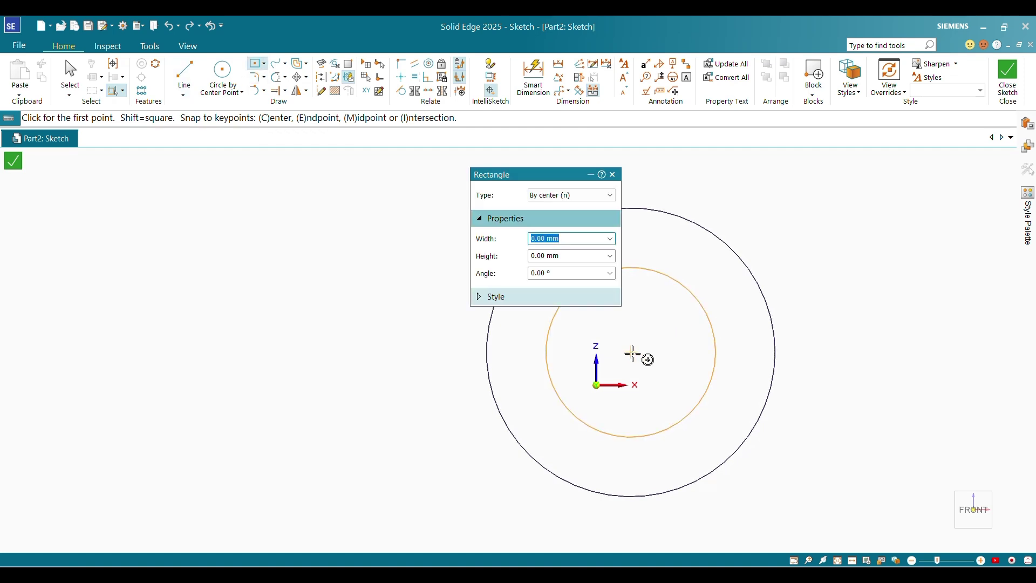
click(632, 352)
click(809, 223)
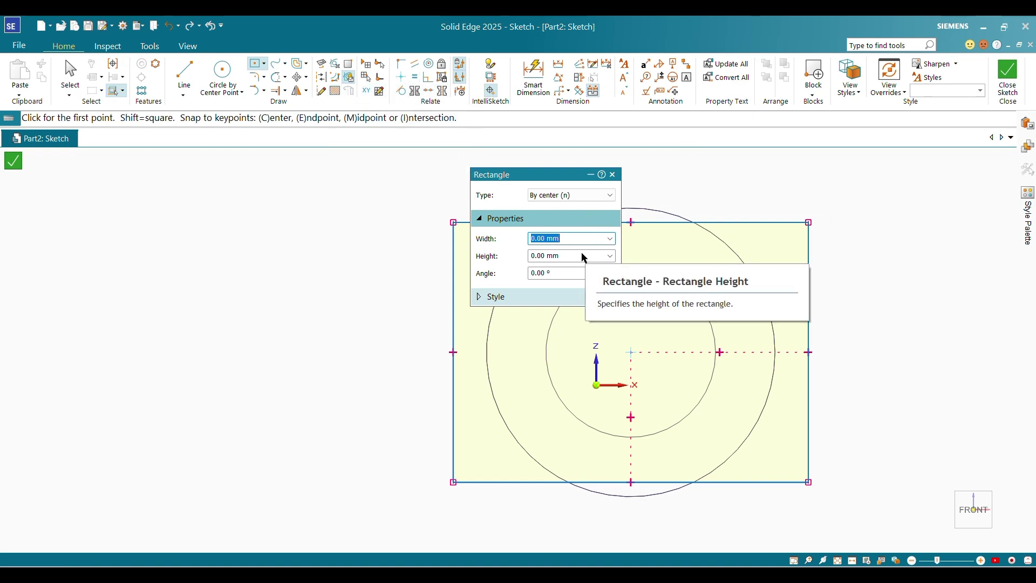
text(6)
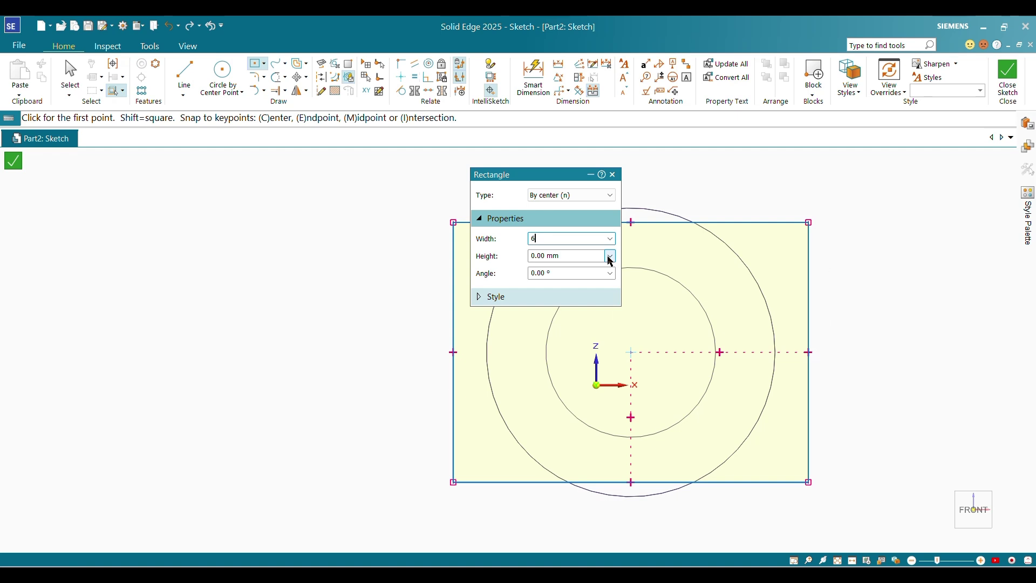
text(0)
key(Tab)
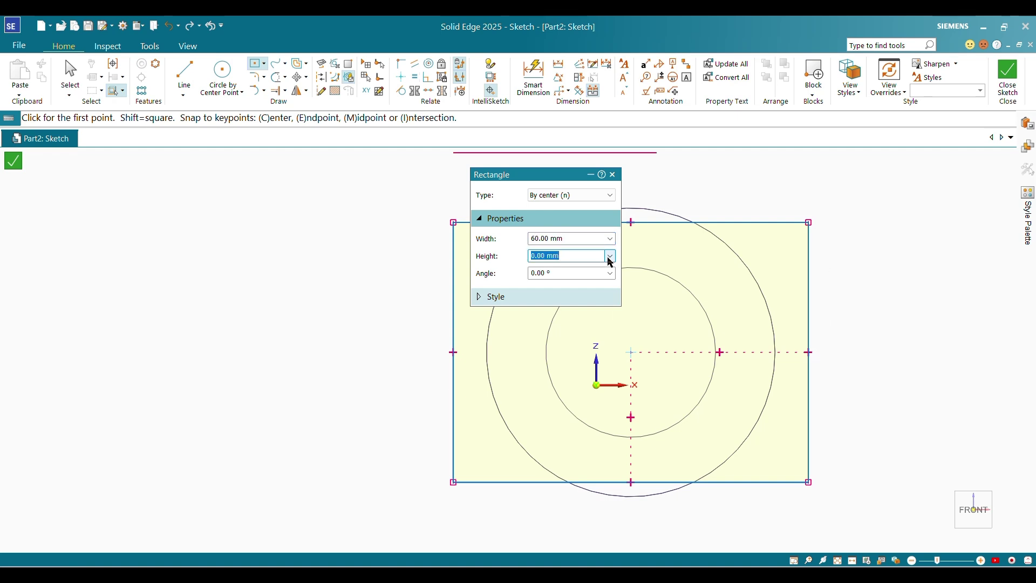
text(60)
key(Return)
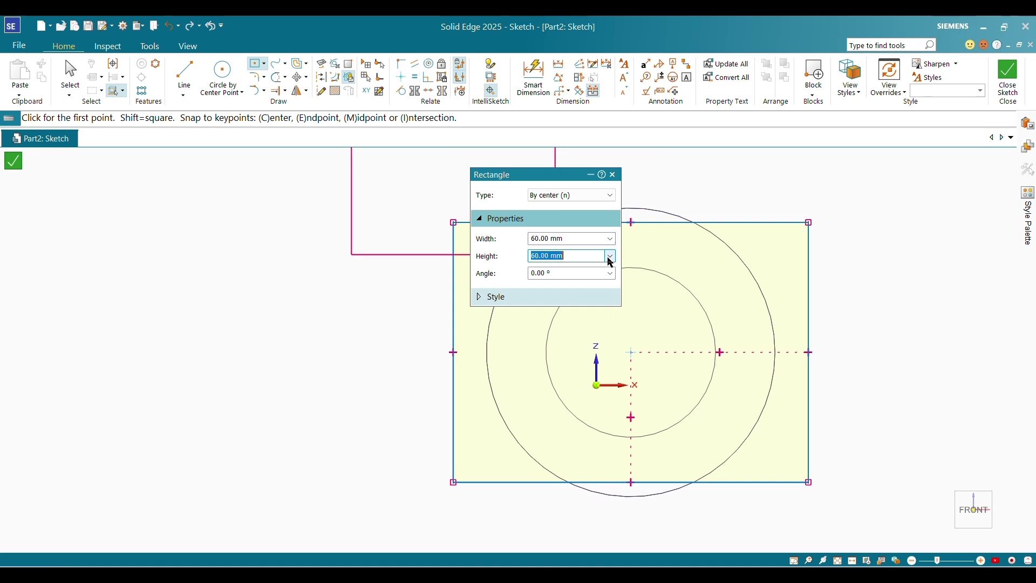
key(Tab)
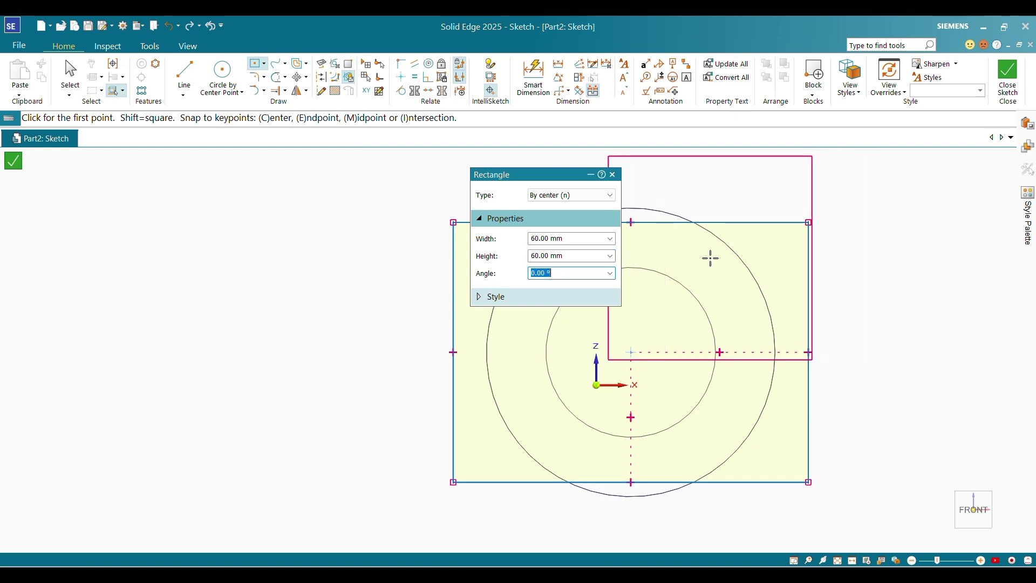
key(Escape)
key(Escape)
key(ctrl+z)
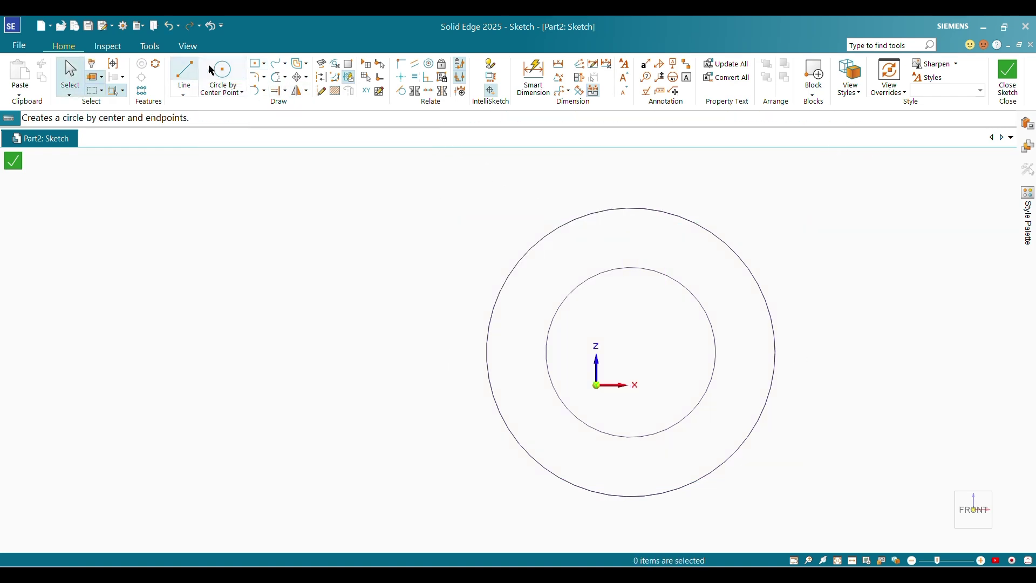
Draw a center rectangle about 101 mm wide and 63 mm high, centred on the circles' common centre
click(256, 63)
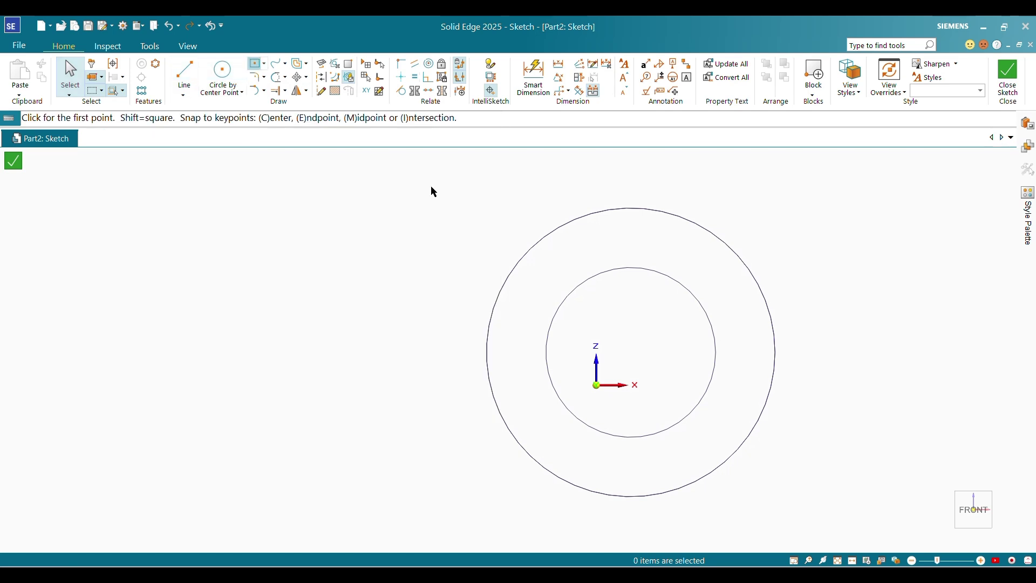
click(630, 352)
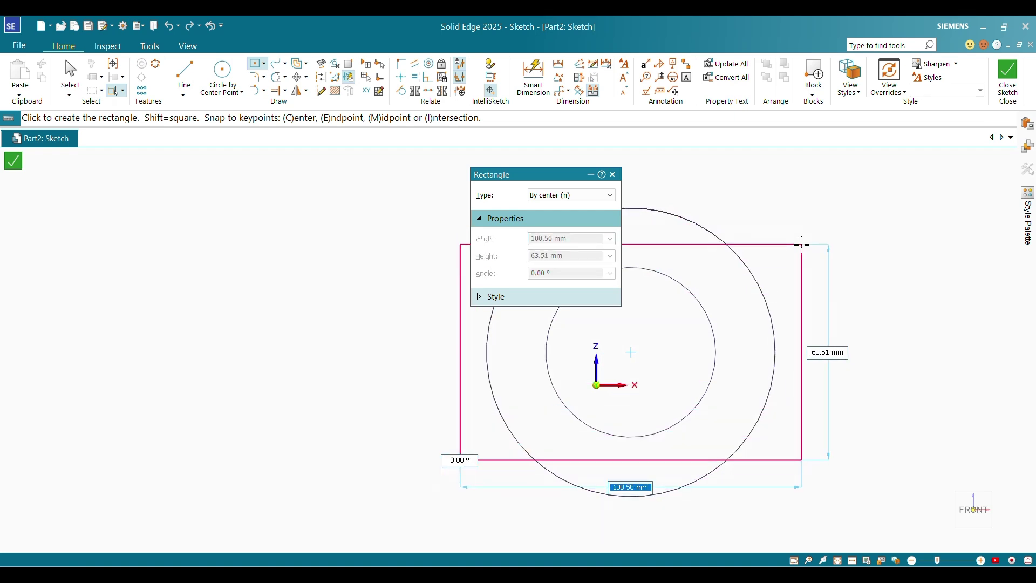
click(802, 244)
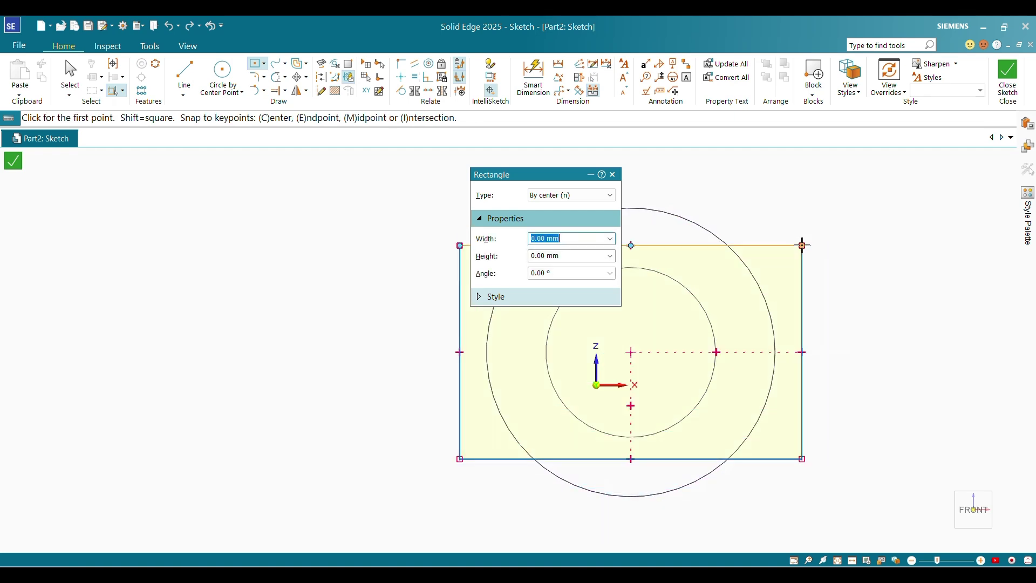
Add a driving dimension to the rectangle's lower edge and set its width to 60 mm
click(547, 94)
click(773, 459)
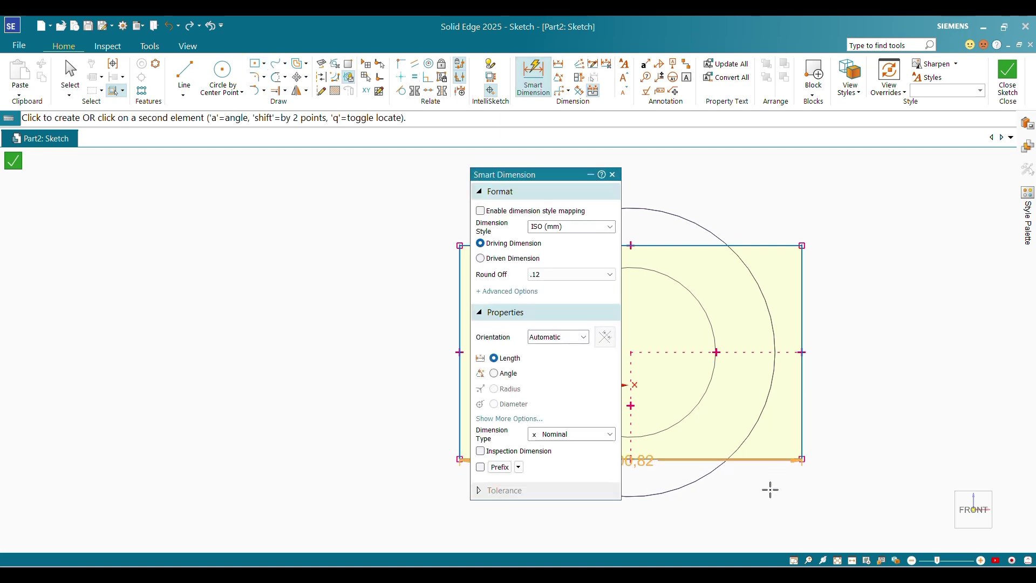
click(766, 514)
text(60)
key(Return)
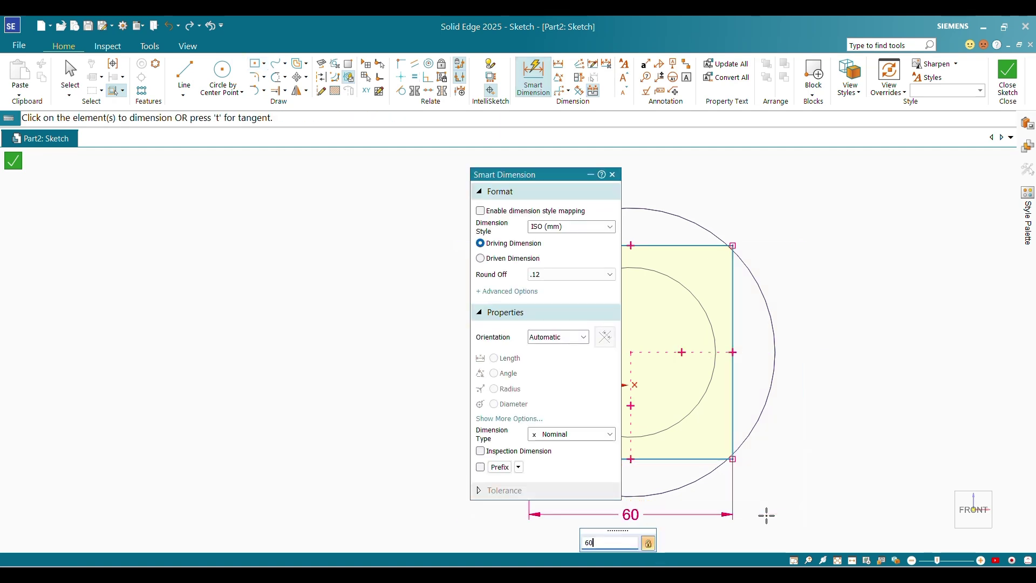
Dimension the rectangle's vertical edge to a height of 60 mm and close the sketch
click(729, 310)
click(825, 319)
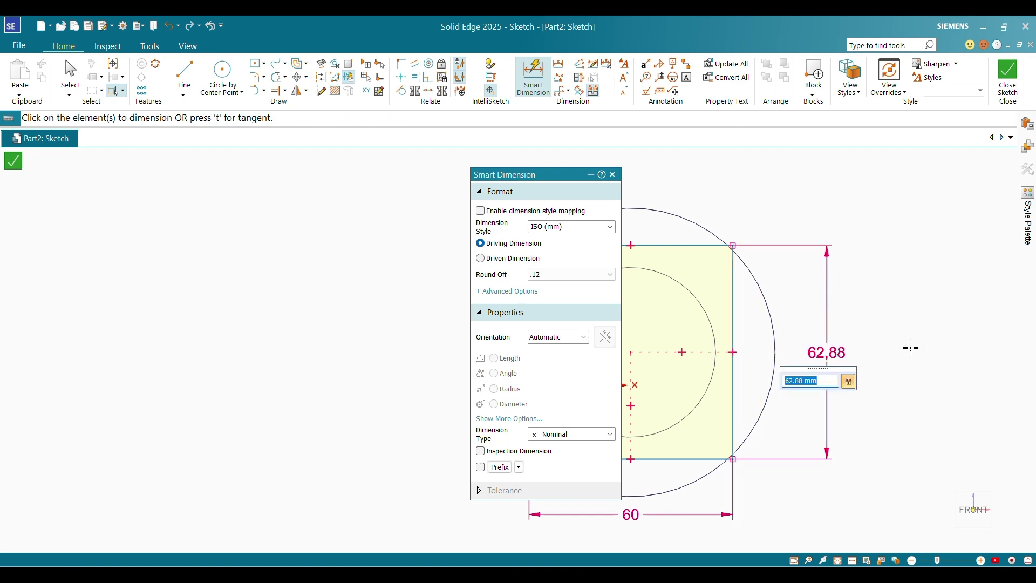
text(60)
key(Return)
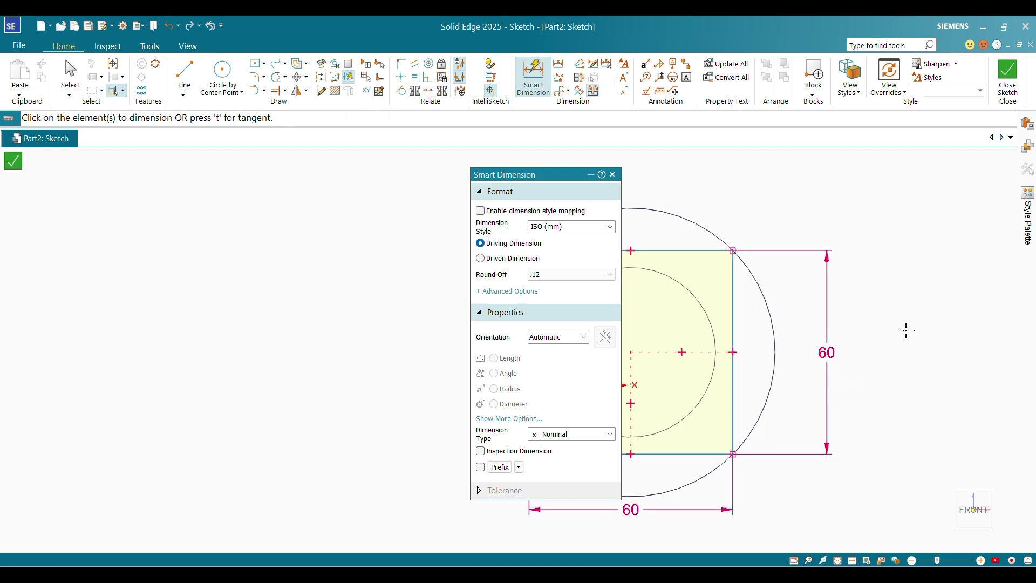
click(1016, 78)
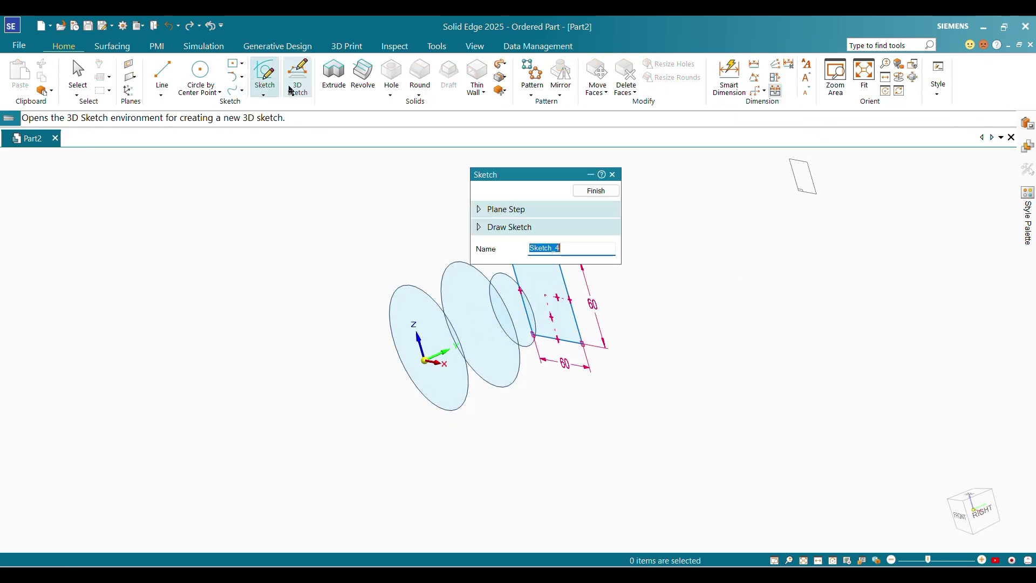
On the farthest offset plane, sketch a center rectangle about 154 mm wide and 10 mm high, centred on the circles' common centre
click(265, 75)
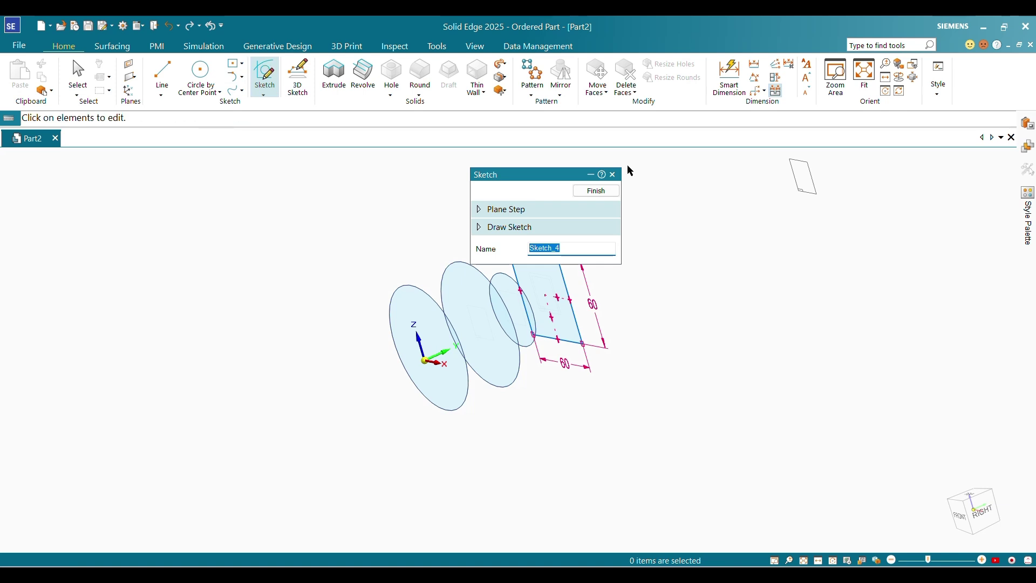
click(809, 174)
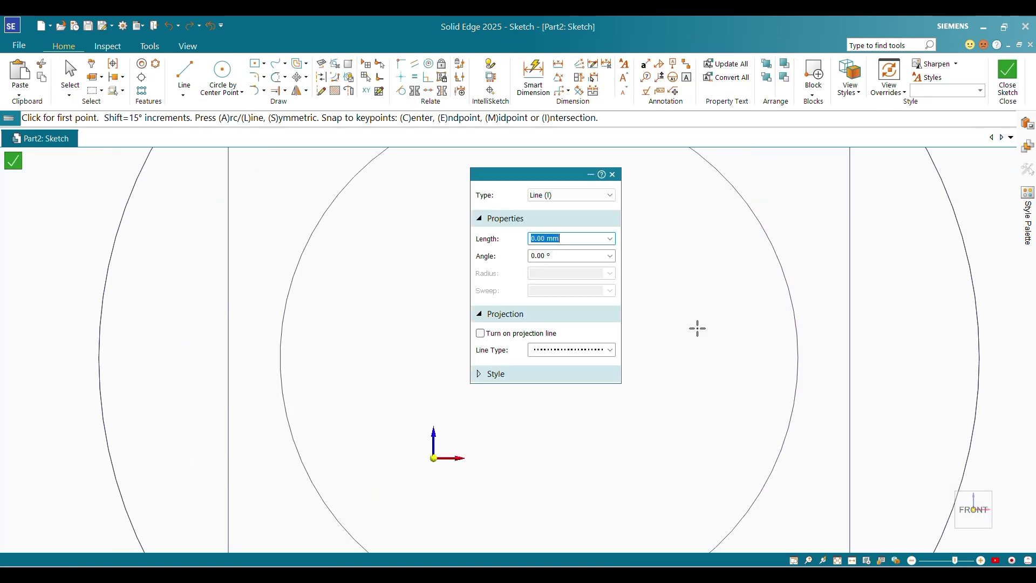
click(262, 65)
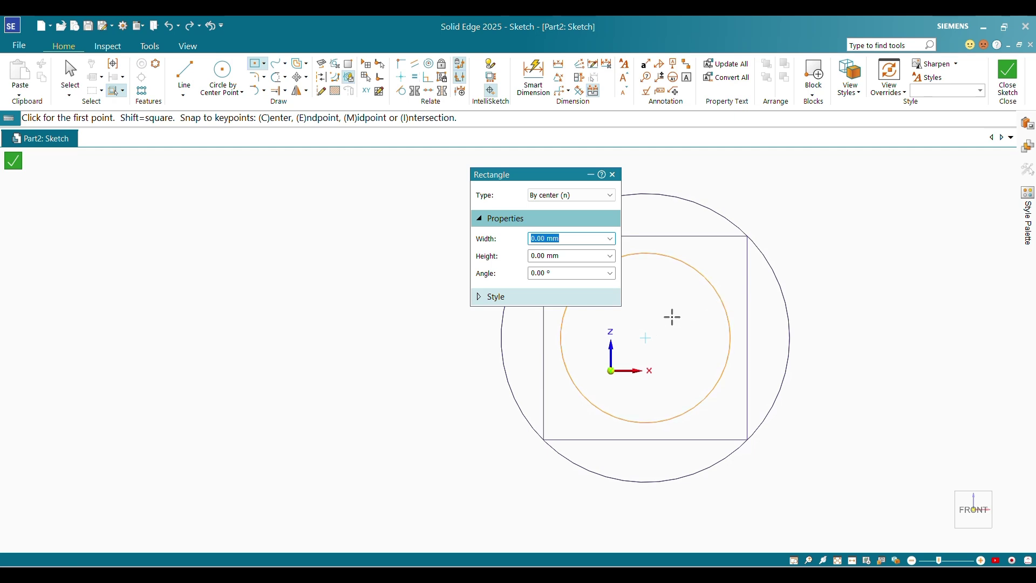
click(646, 339)
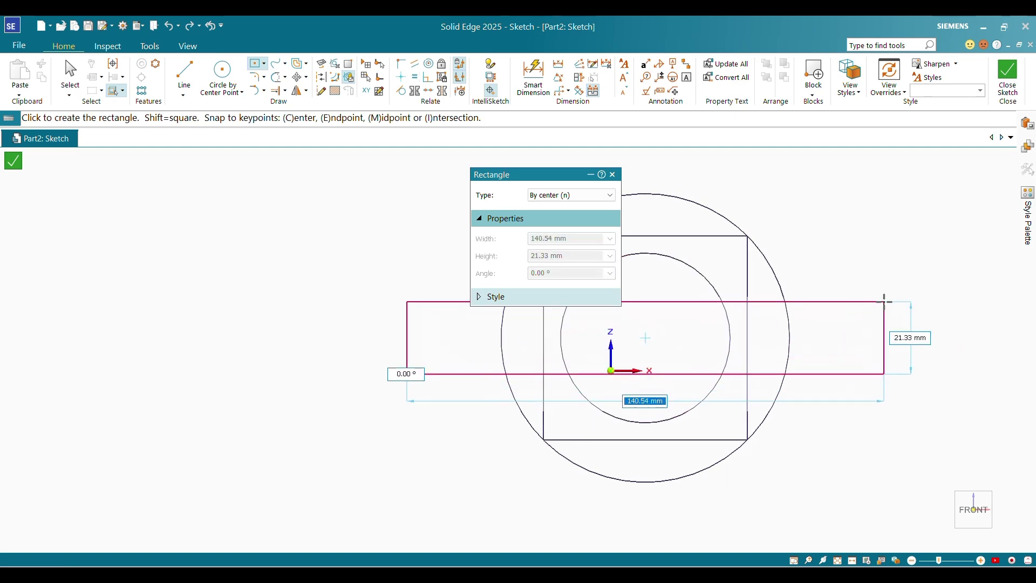
click(906, 320)
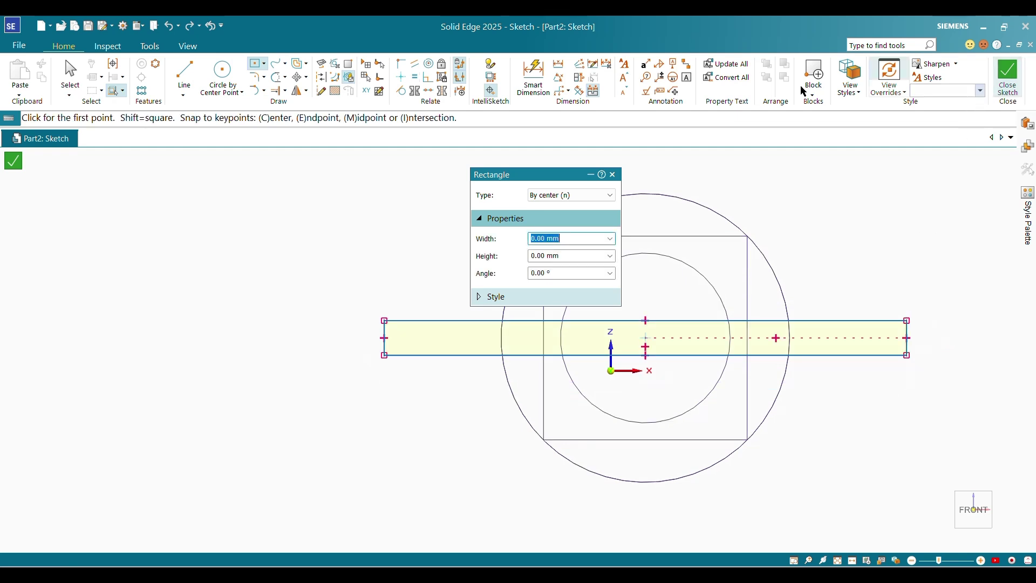
Add a driving dimension to the flat rectangle's lower edge and set its width to 150 mm
click(833, 354)
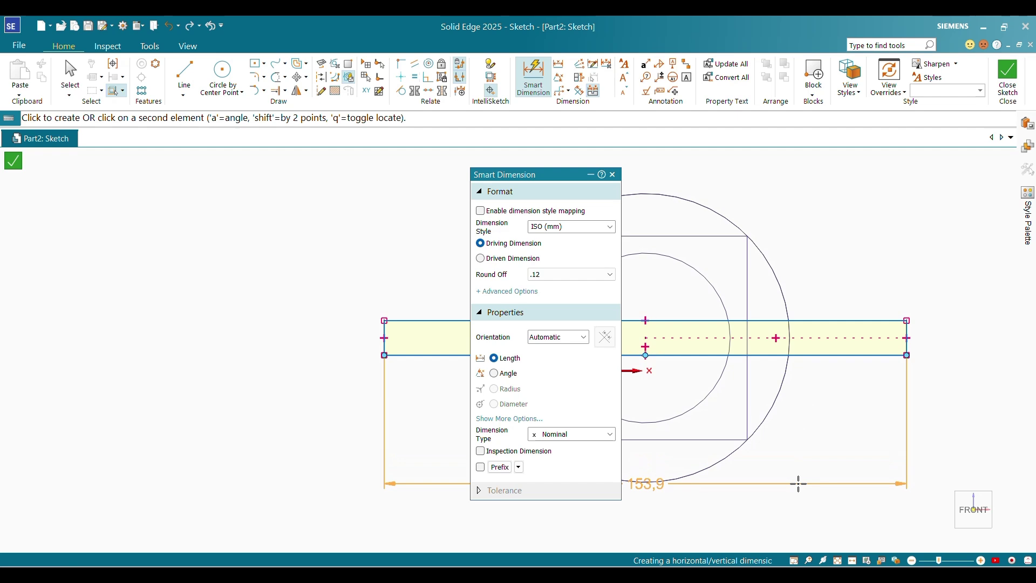
click(795, 493)
text(1)
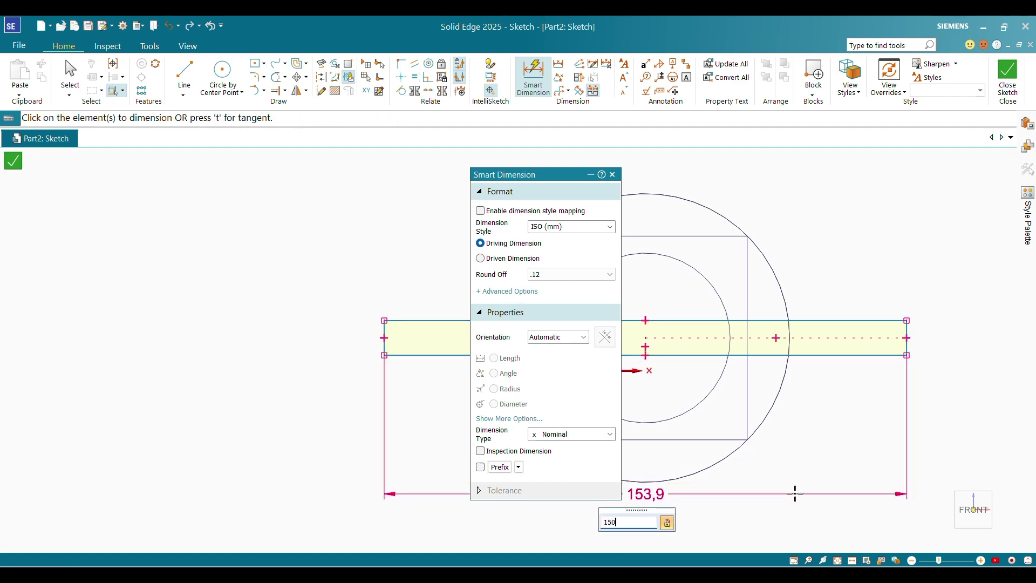
text(50)
key(Return)
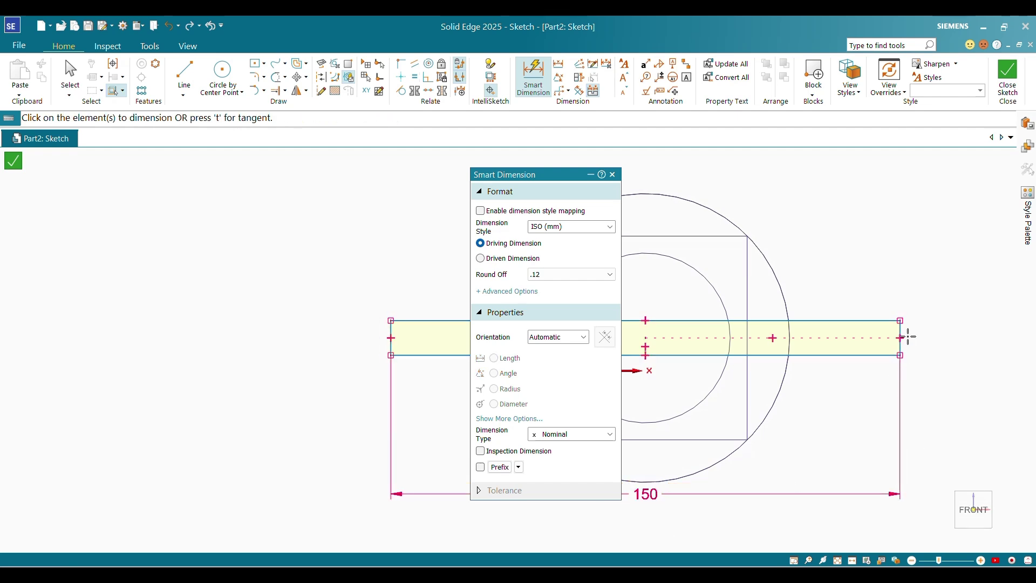
Dimension the flat rectangle's height to 5 mm, finish the sketch, and leave the Sketch command
click(900, 332)
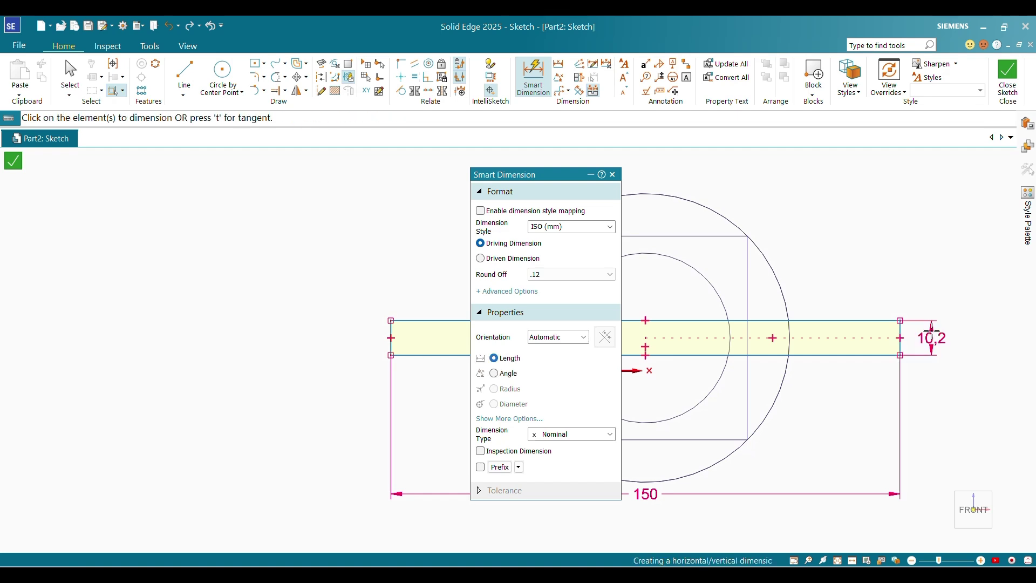
click(932, 338)
text(5)
key(Return)
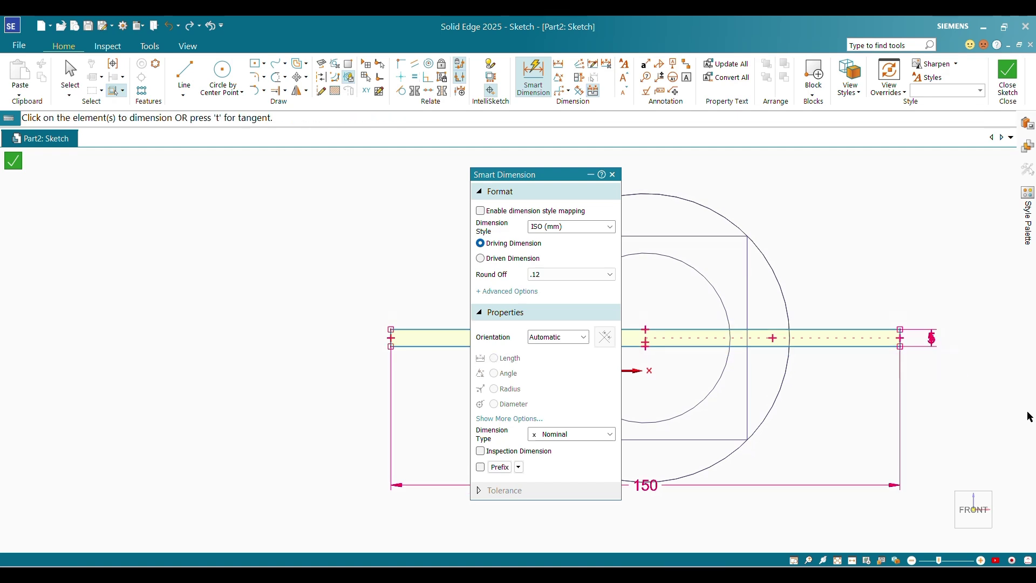
click(1007, 75)
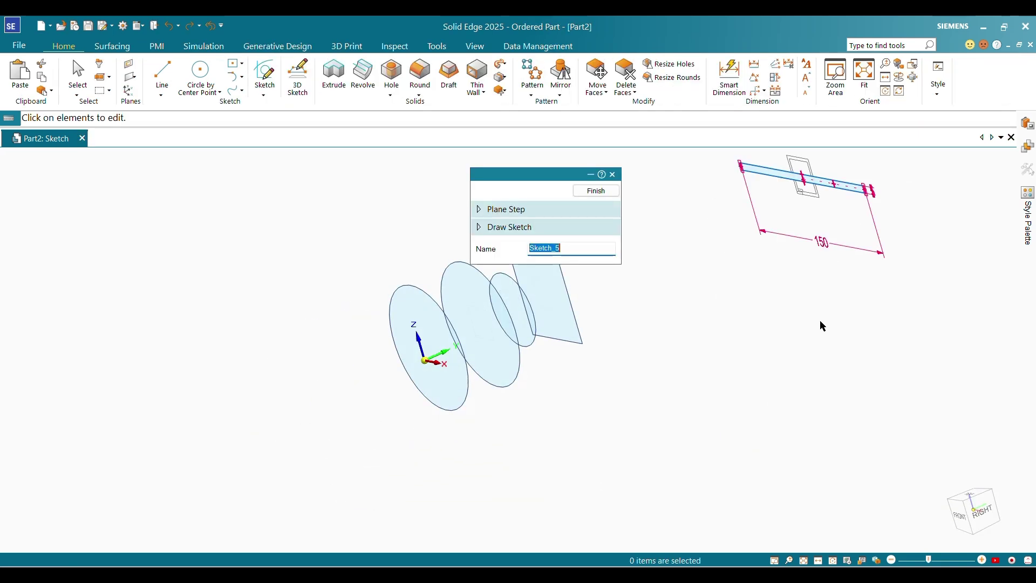
click(602, 192)
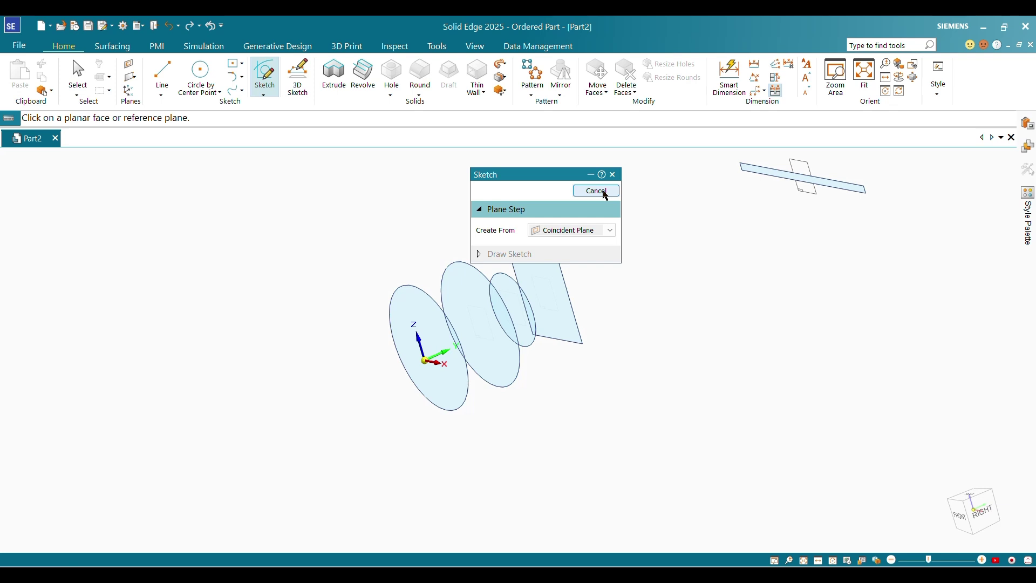
click(604, 192)
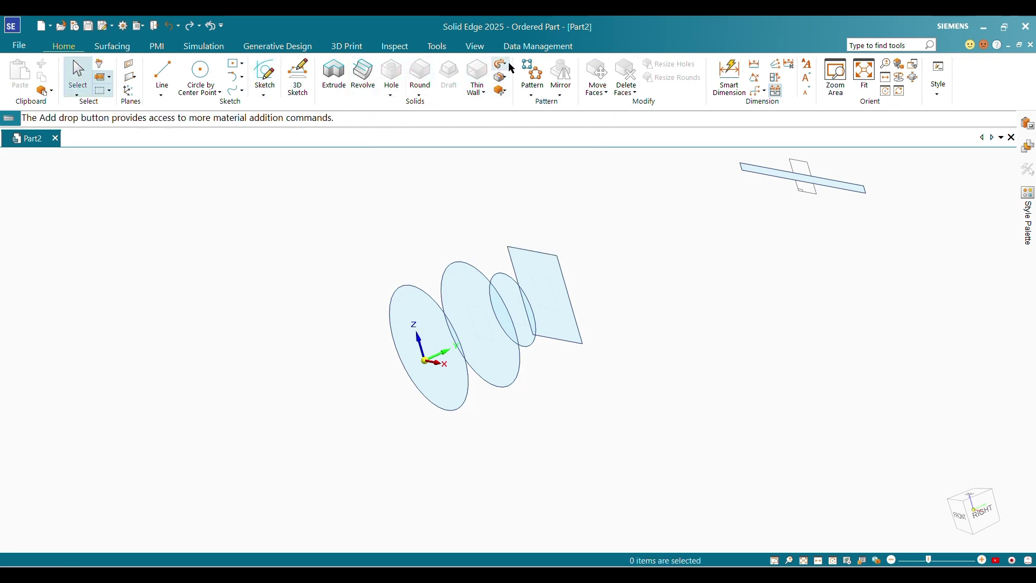
Create a lofted protrusion through the three circles in sequence, ending at the 60 mm square profile
click(505, 69)
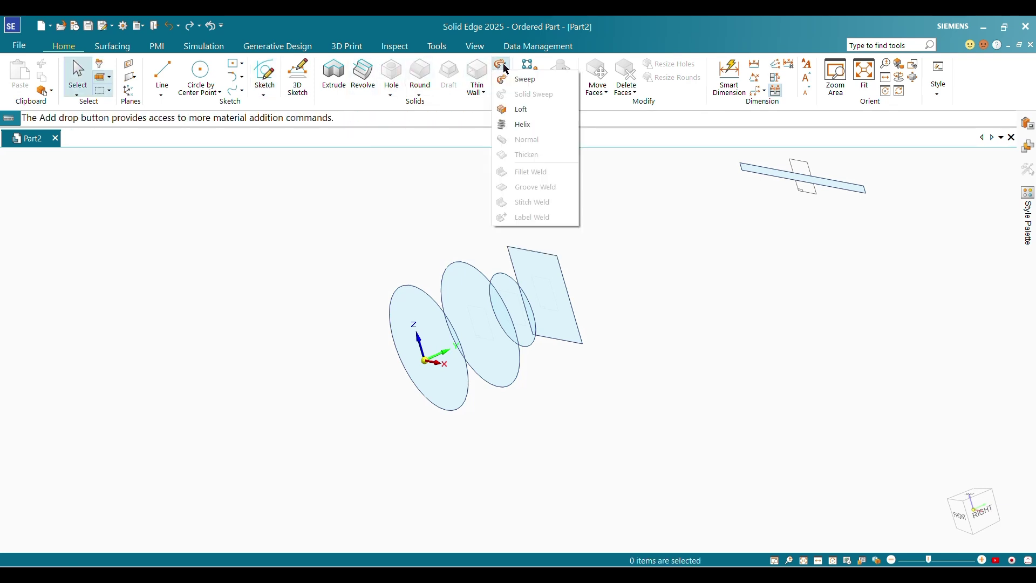
click(522, 111)
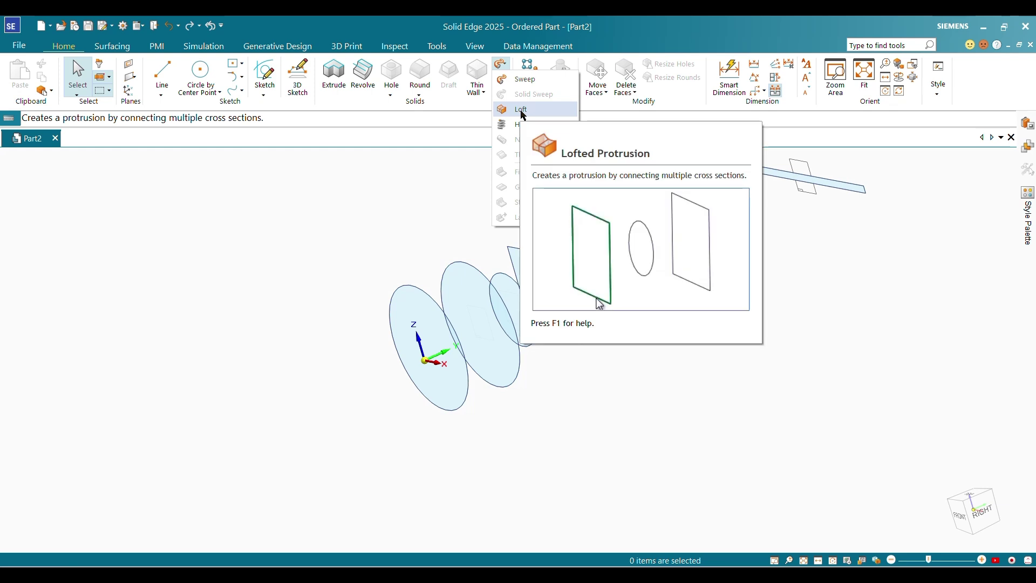
click(522, 112)
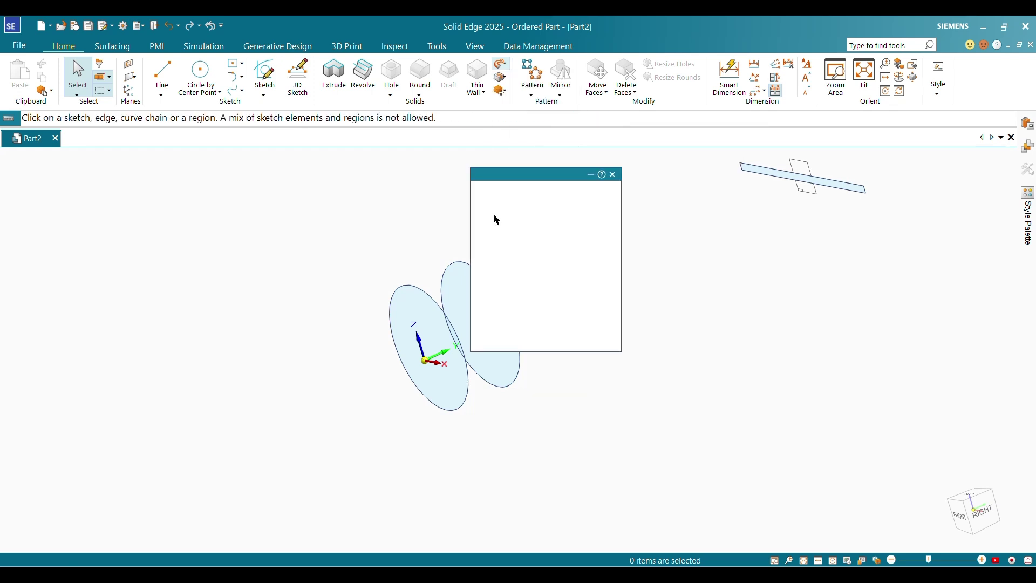
click(433, 303)
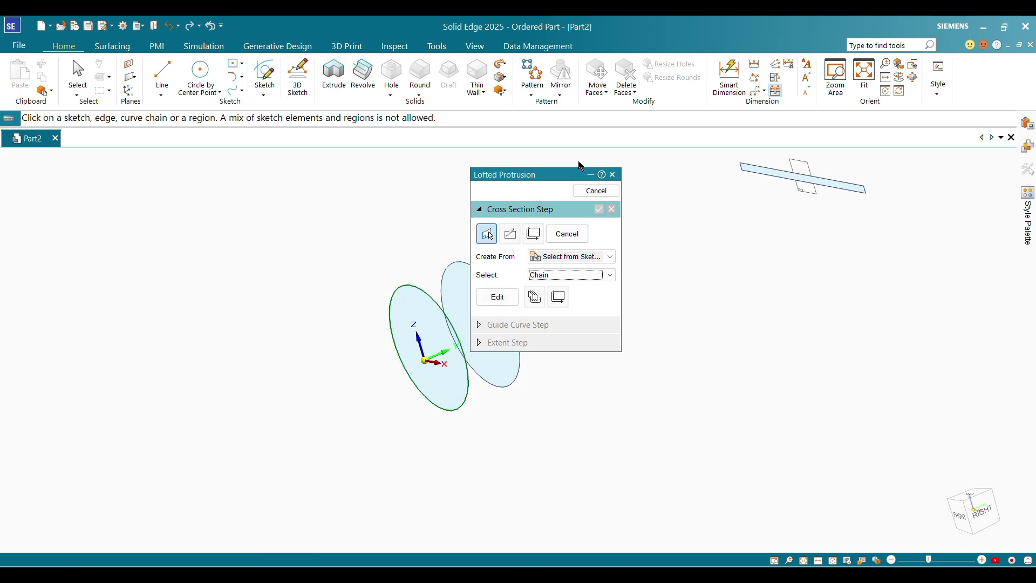
drag(551, 175, 276, 154)
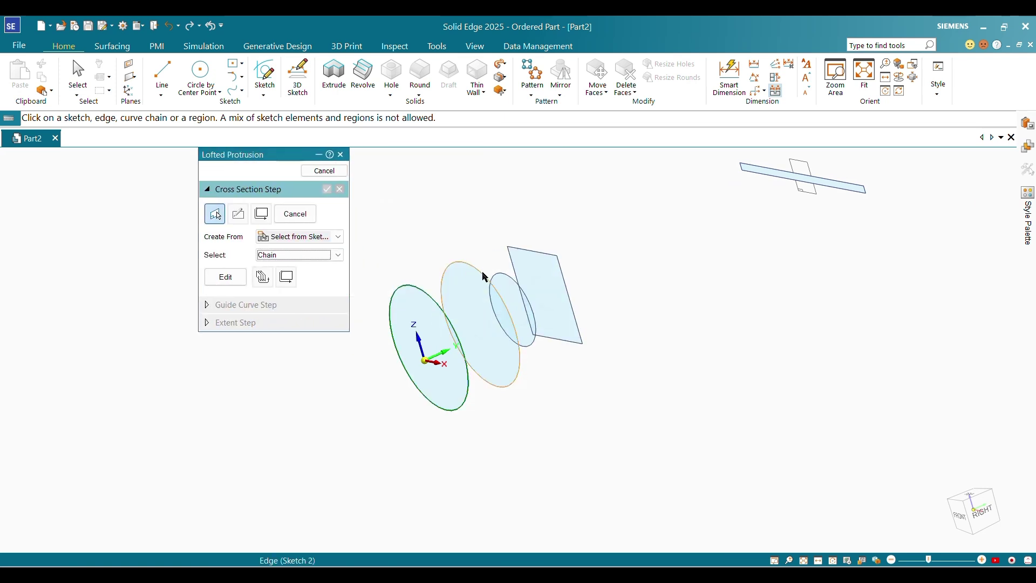
click(482, 276)
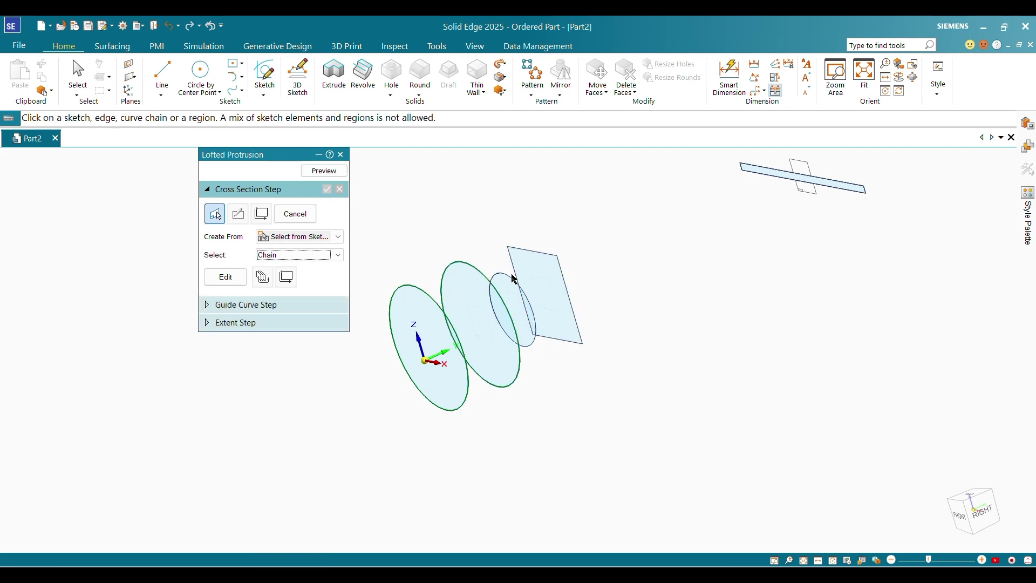
click(513, 280)
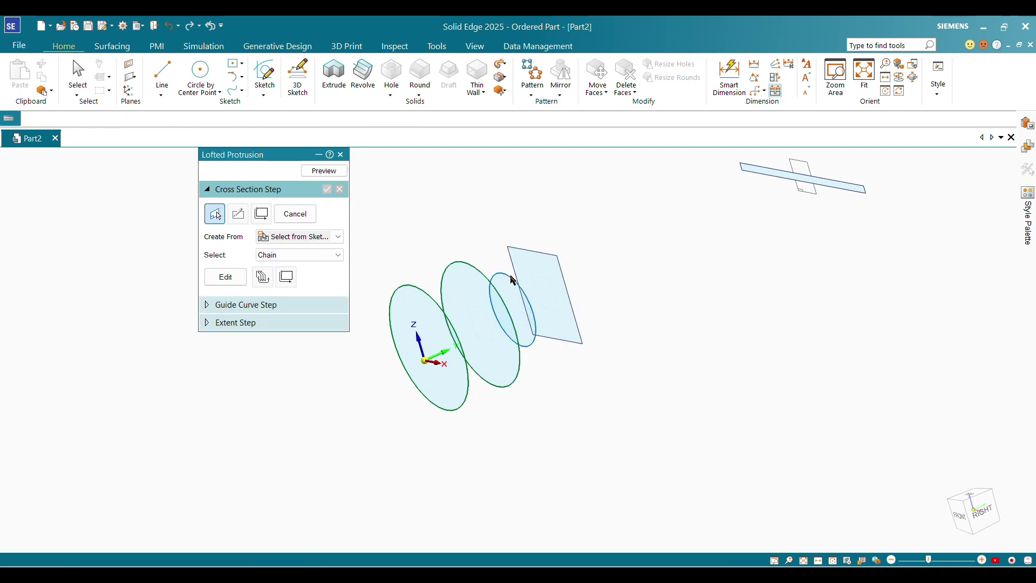
click(558, 257)
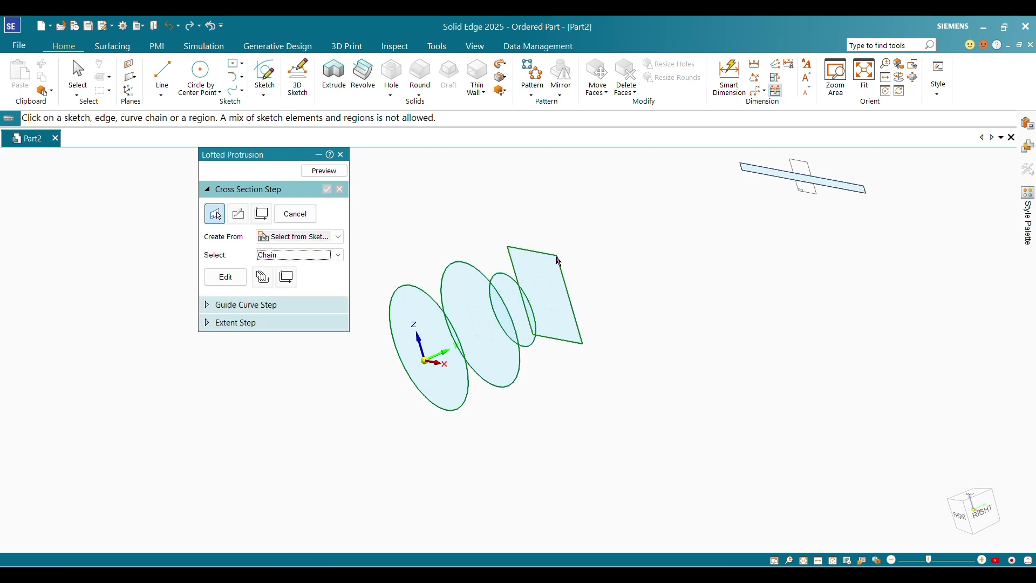
click(328, 172)
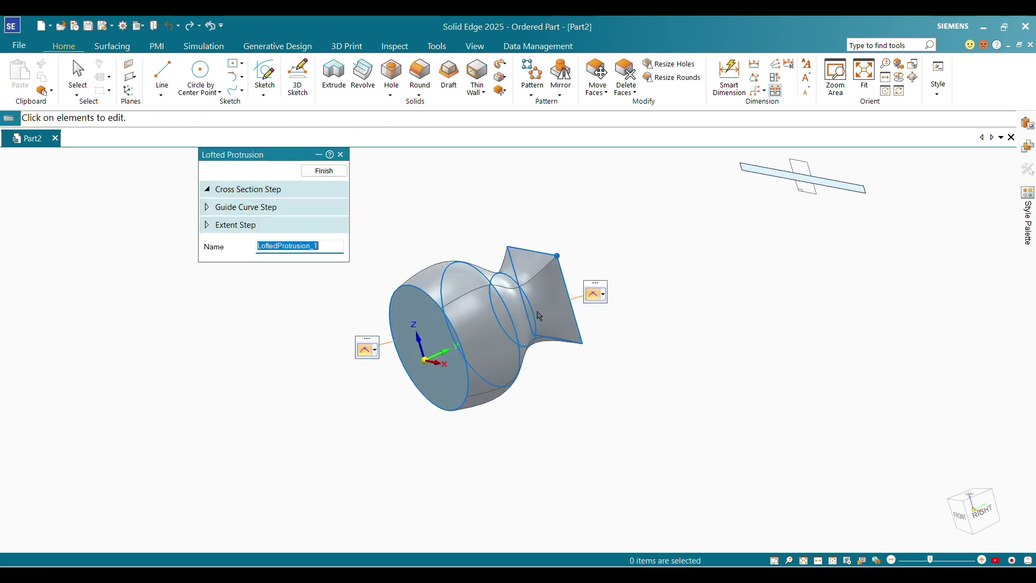
Try to create a second lofted protrusion from the 60 mm square end to the 150 mm by 5 mm rectangle
click(500, 64)
click(522, 110)
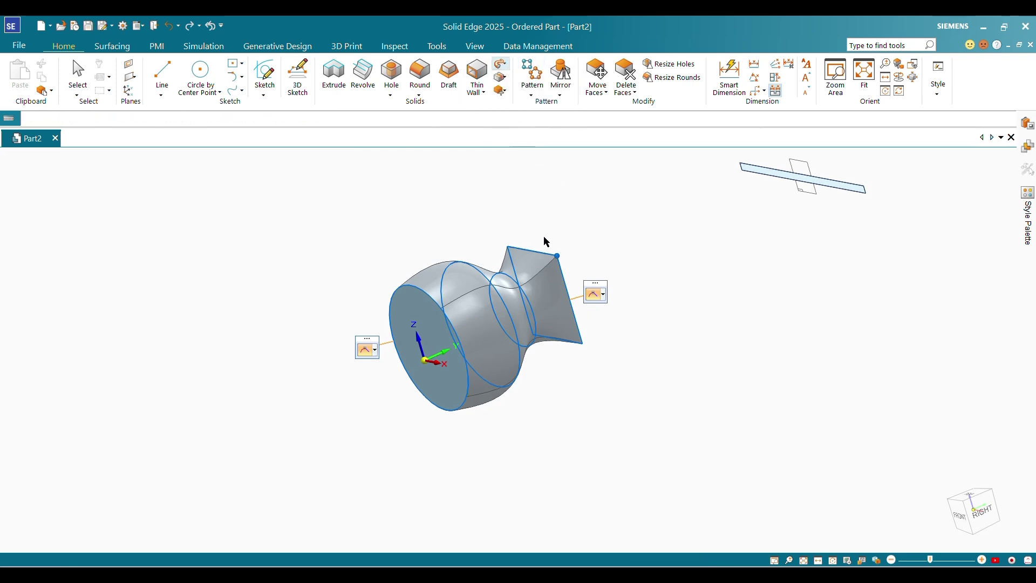
click(539, 258)
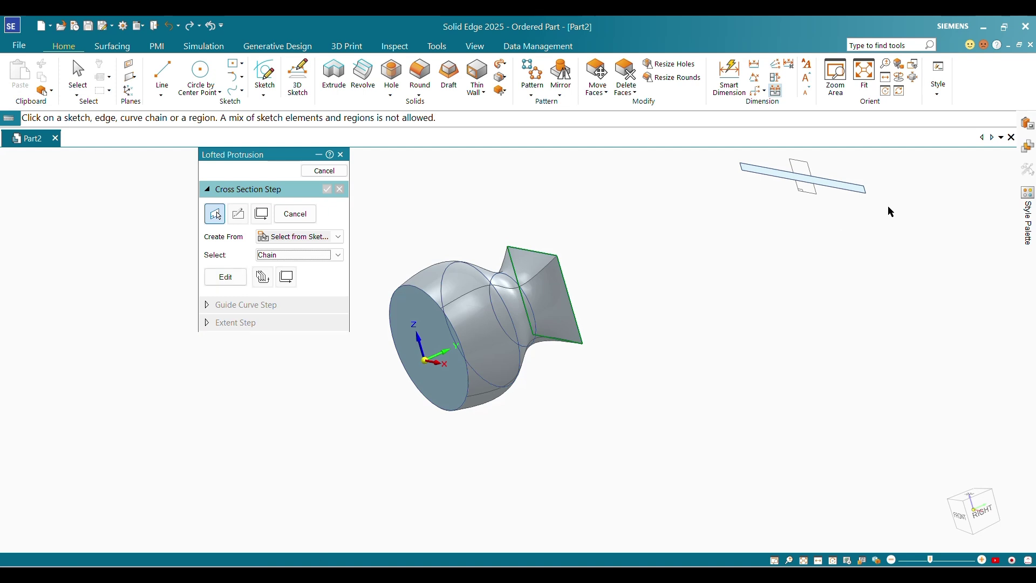
click(864, 189)
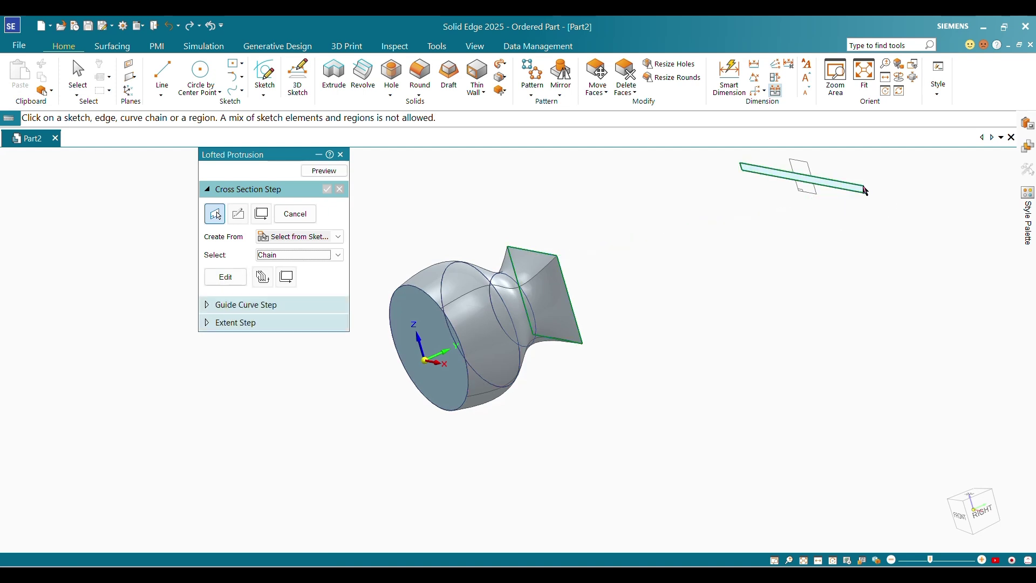
click(323, 171)
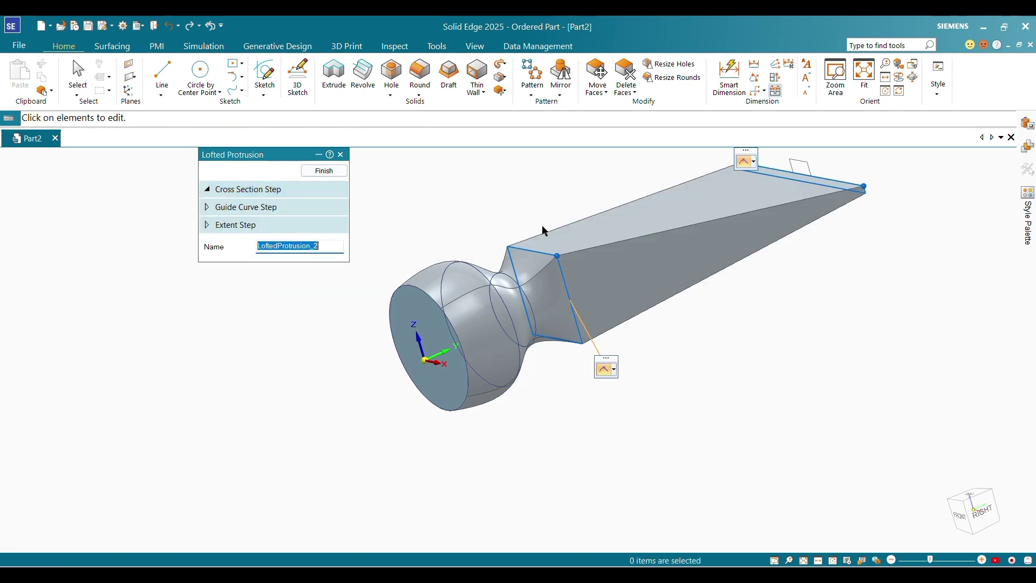
click(323, 171)
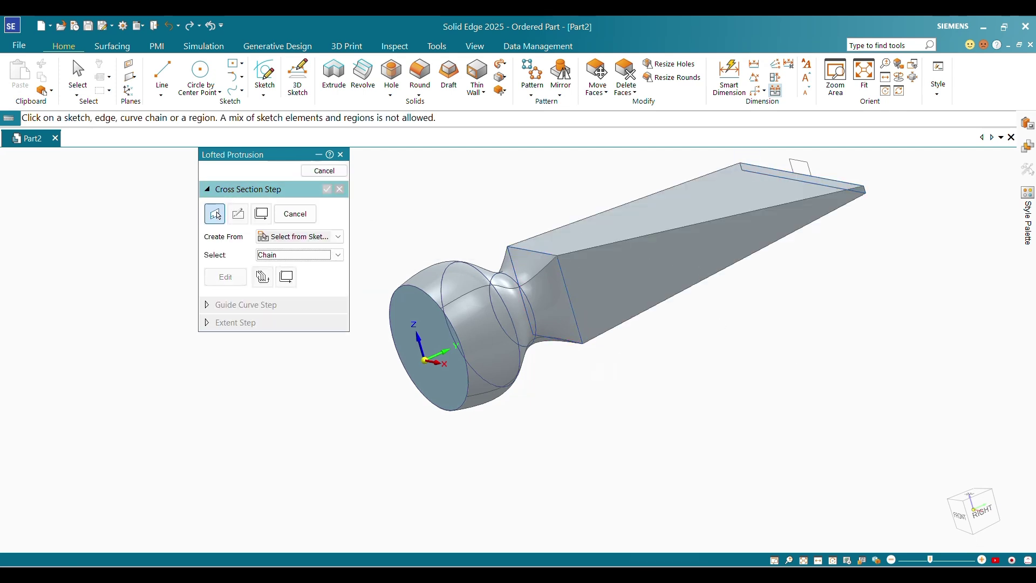
click(948, 539)
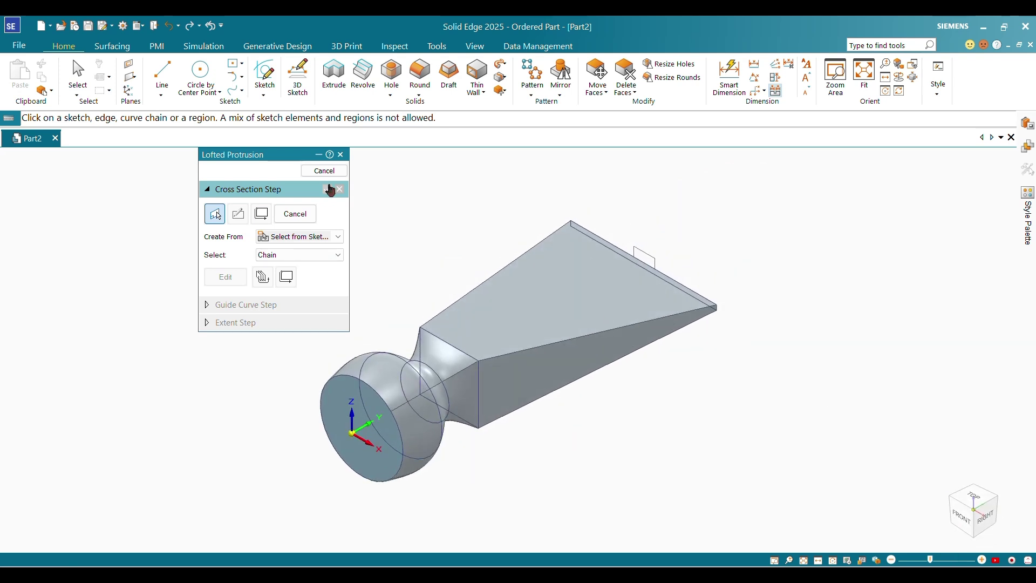
click(341, 155)
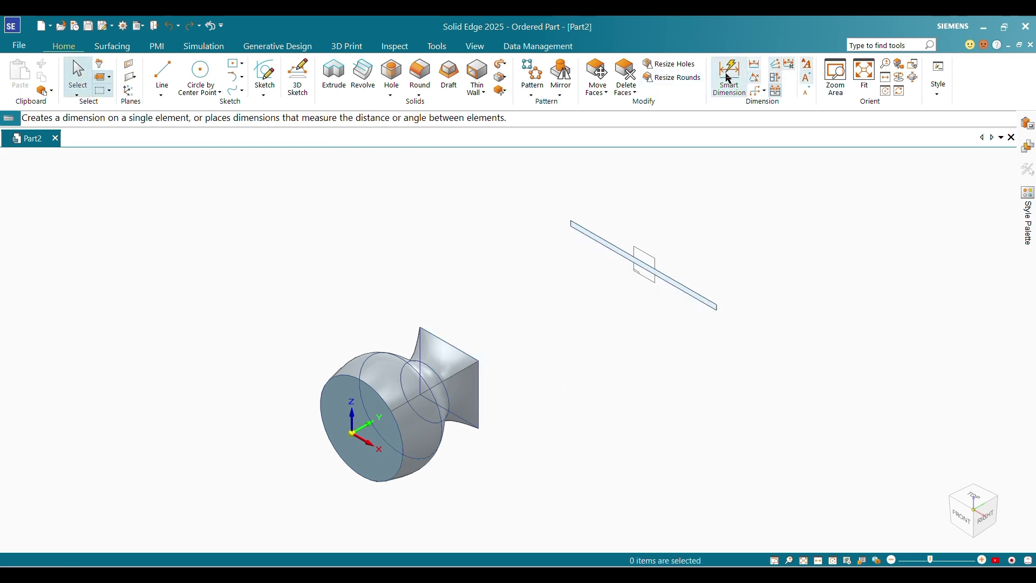
Set up a lofted protrusion from the handle's square end to the upper corner of the flat rectangle and preview the blade
click(507, 69)
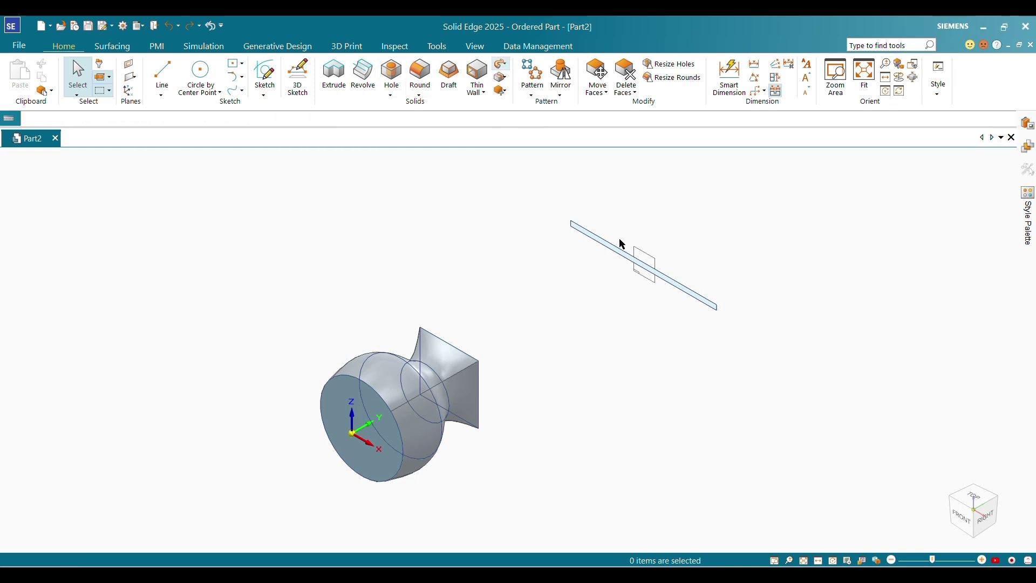
click(464, 359)
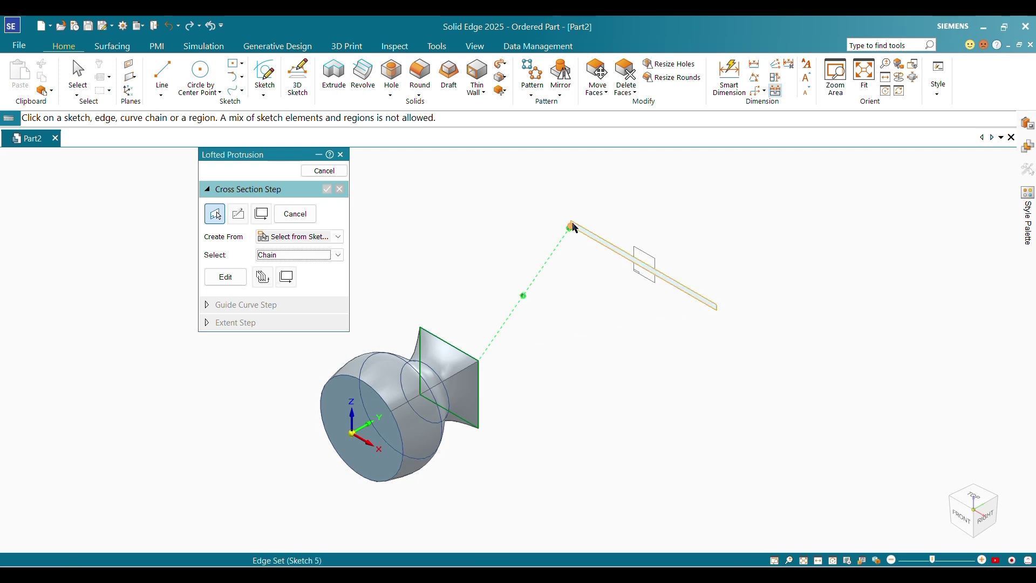
scroll(572, 224, down, 3)
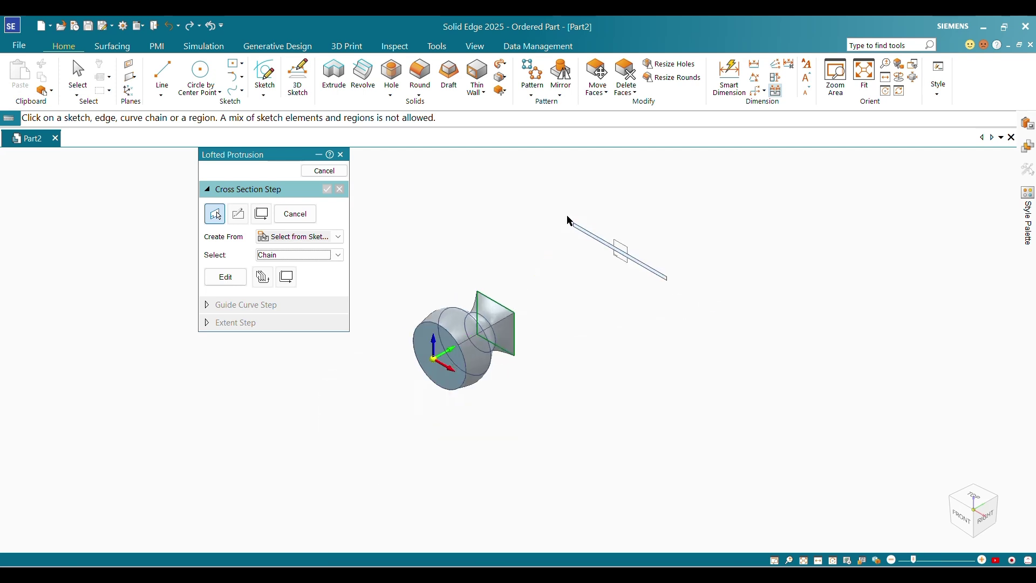
scroll(567, 220, up, 3)
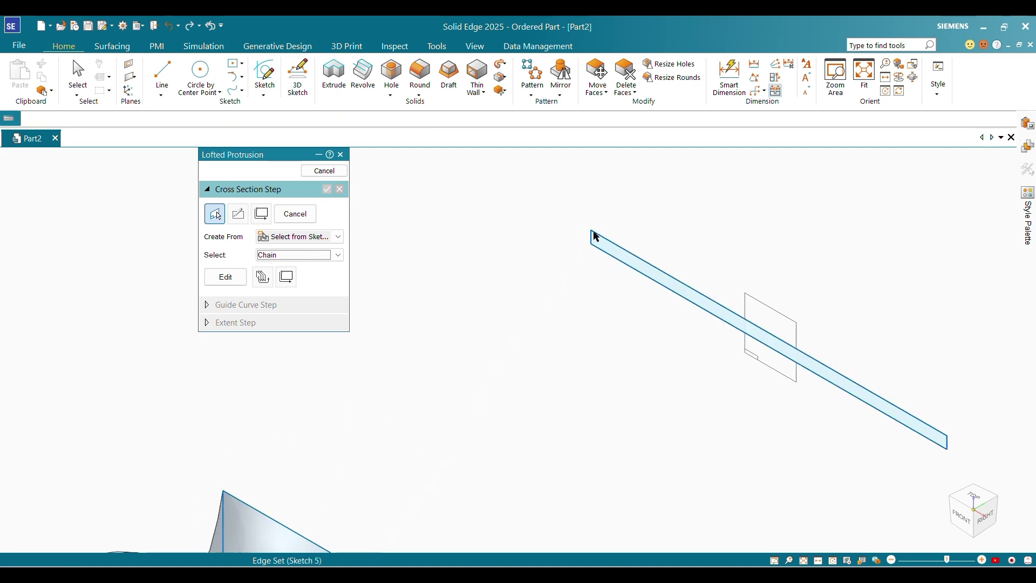
click(594, 235)
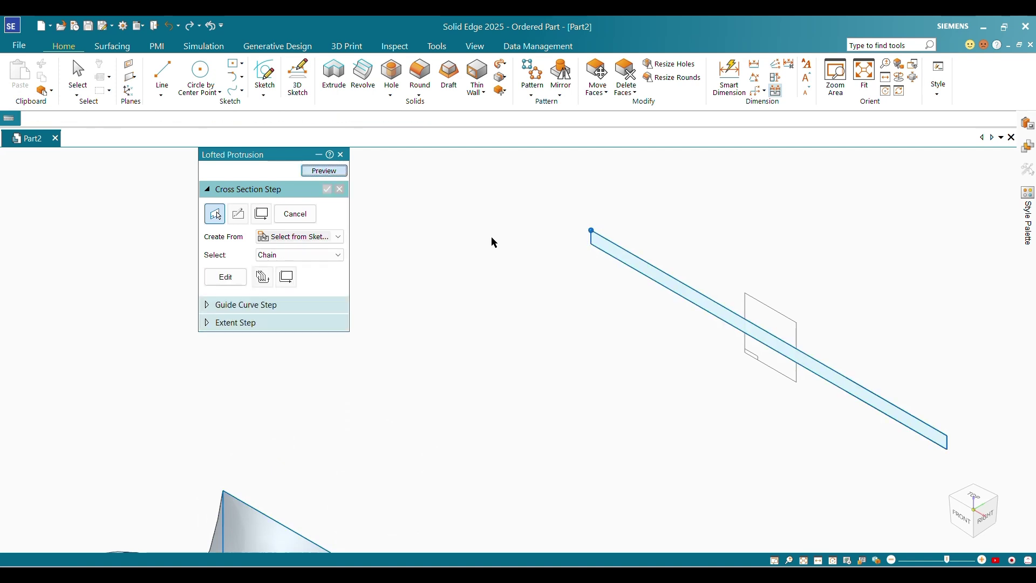
right_click(791, 349)
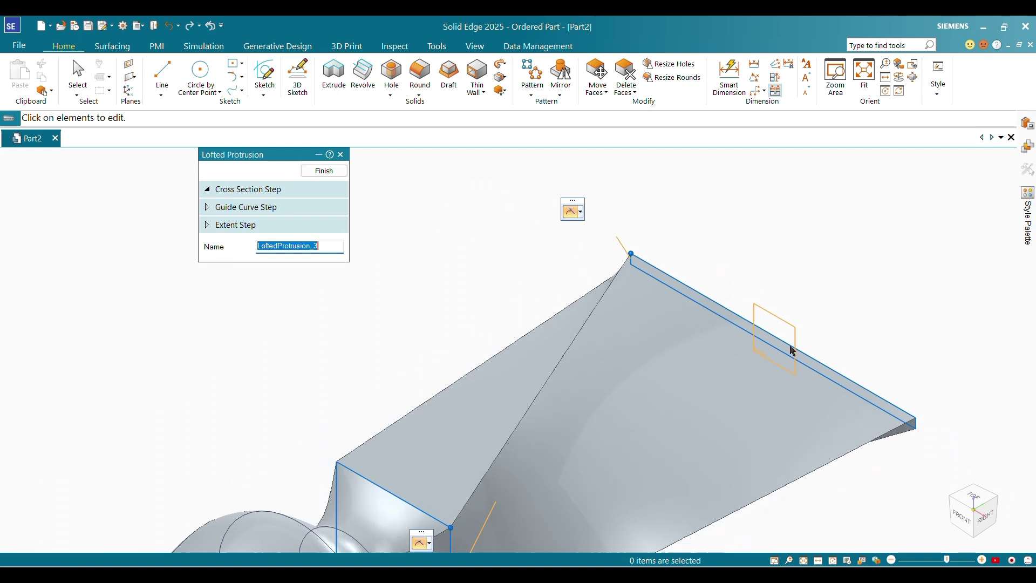
scroll(791, 349, down, 5)
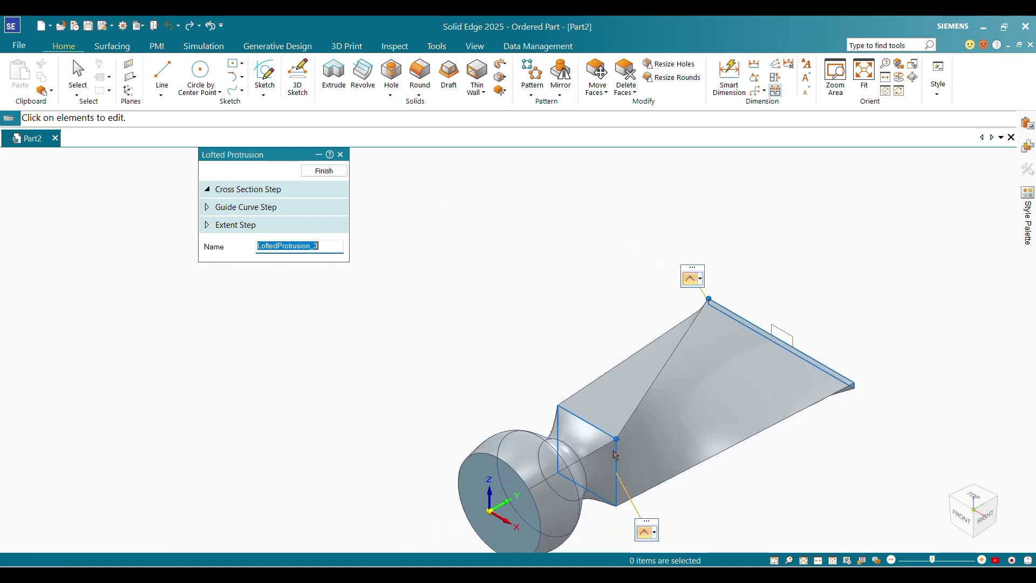